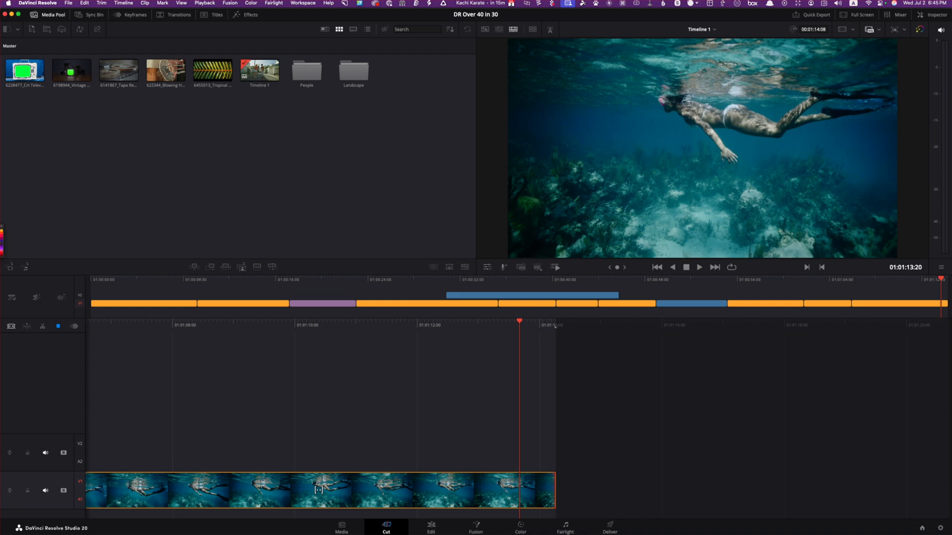
- Switch to Finder, look through the DJI_001 folder in DJI OSMO Pocket, and move the window out of the way
key("super+Tab")
left_click_drag(580, 351, 620, 163)
scroll(572, 260, "up", 1)
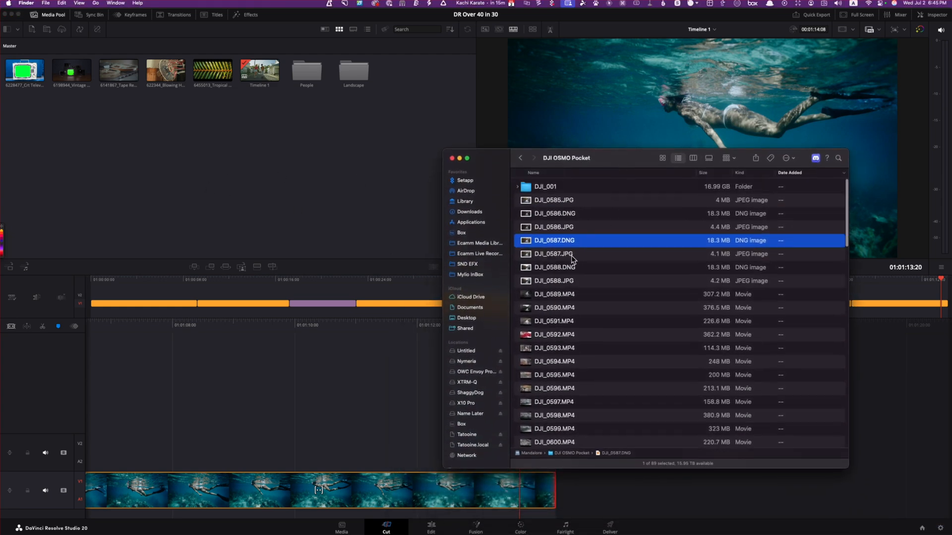
left_click(517, 187)
left_click(518, 187)
mouse_move(549, 159)
left_click_drag(495, 157, 949, 479)
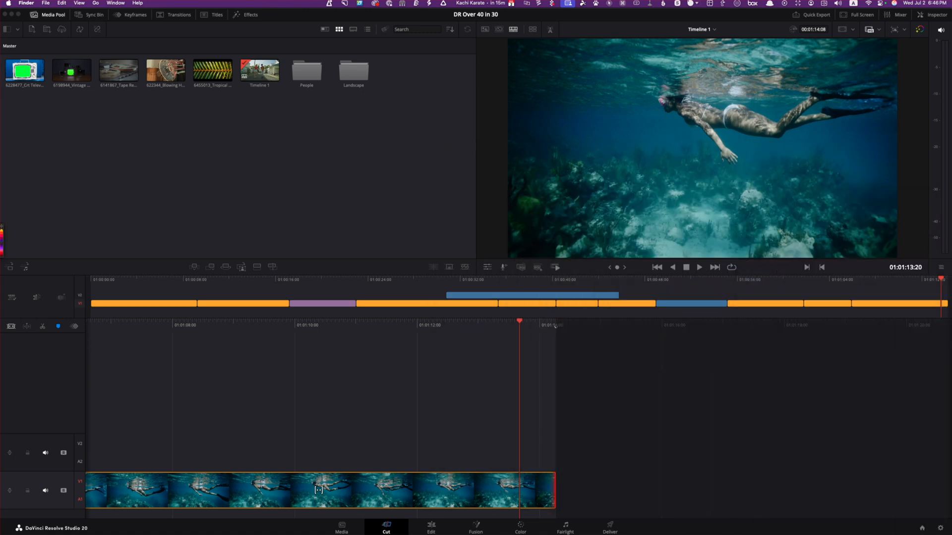
- Inspect the media import dialog for the Master bin and dismiss it without importing anything
right_click(286, 137)
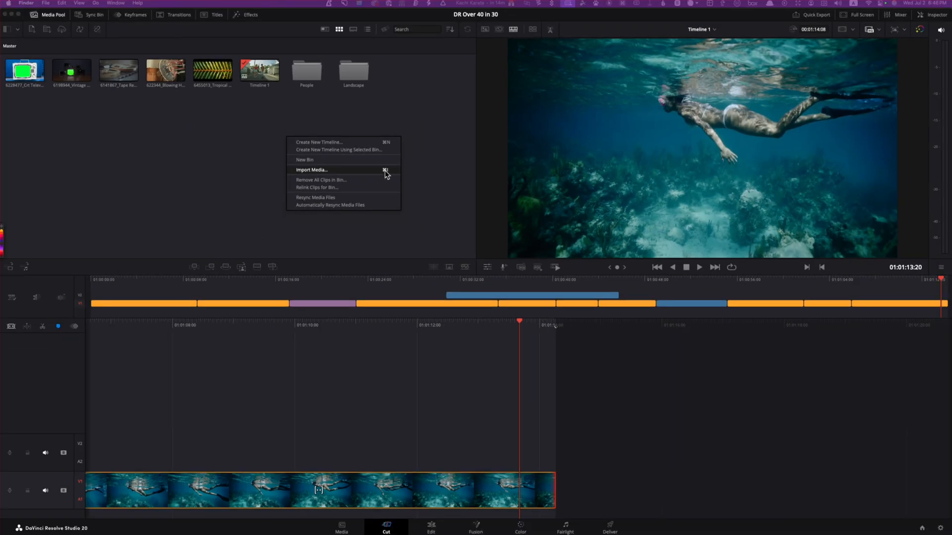
left_click(387, 174)
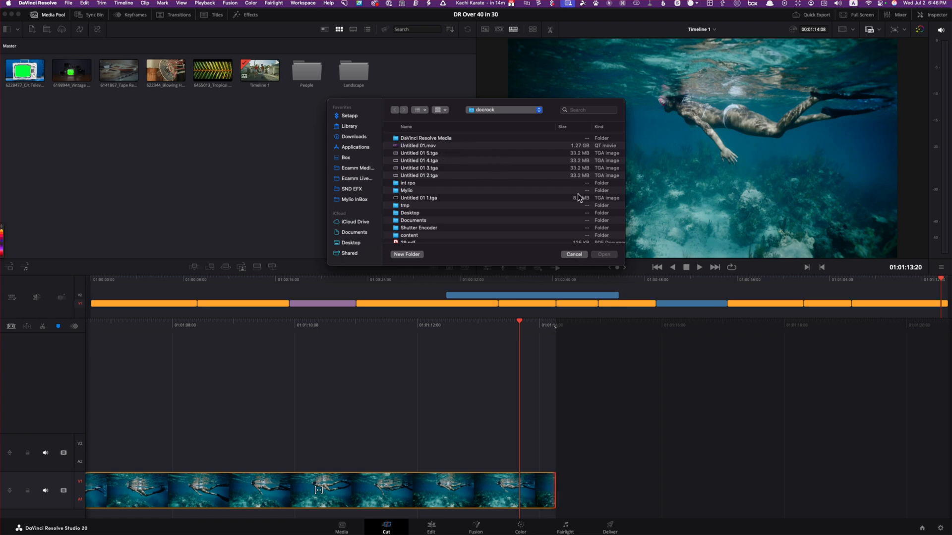
left_click(574, 255)
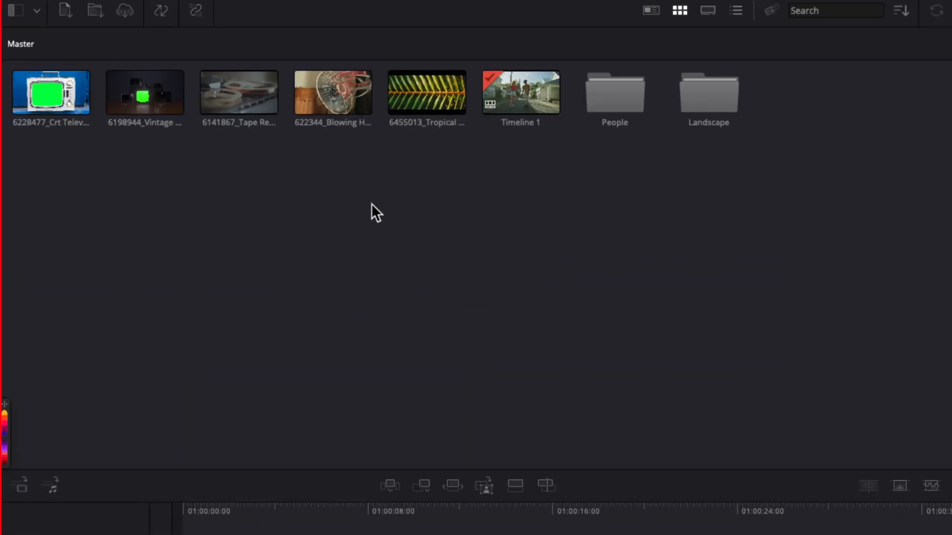
- Create a new bin named Objects in the Master bin of the media pool
right_click(191, 133)
left_click(439, 268)
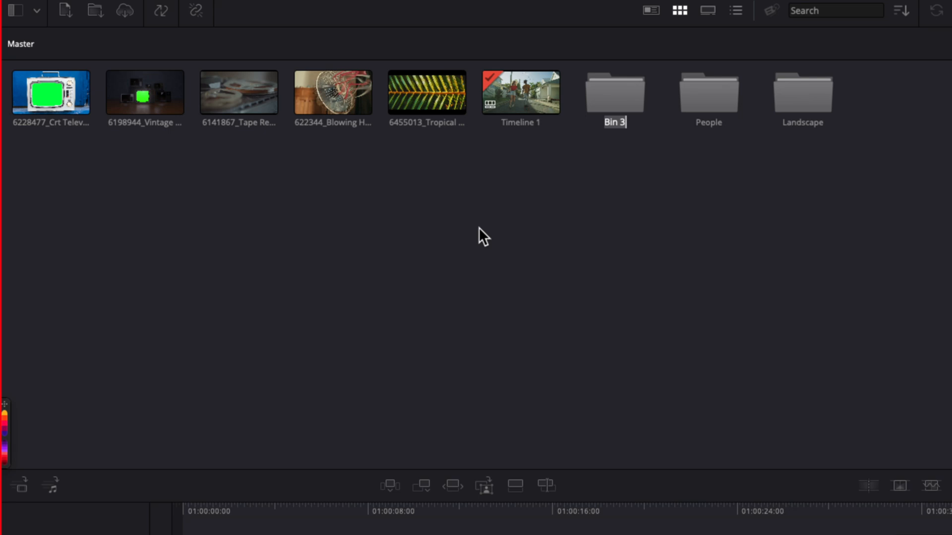
type("Objects")
key("Return")
- Create another new bin named Graphics in the Master bin
right_click(478, 230)
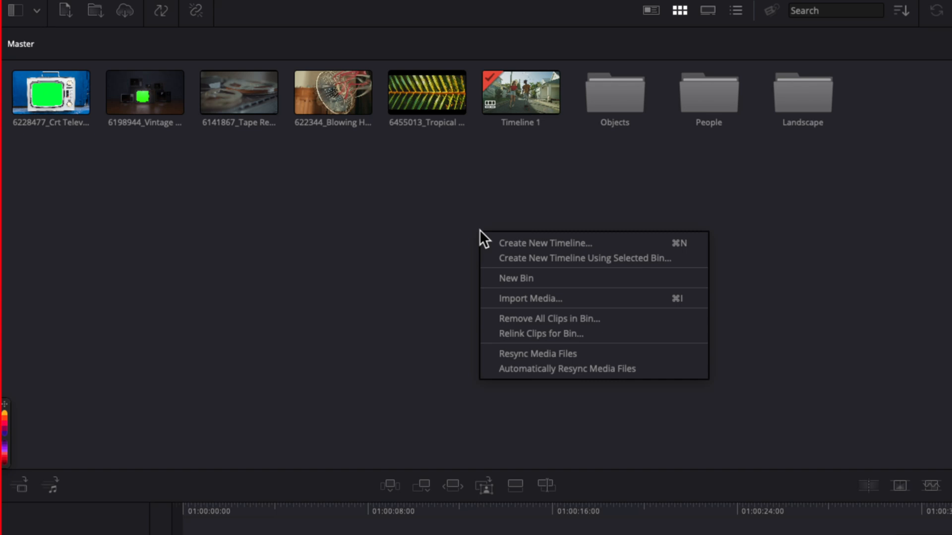
left_click(535, 274)
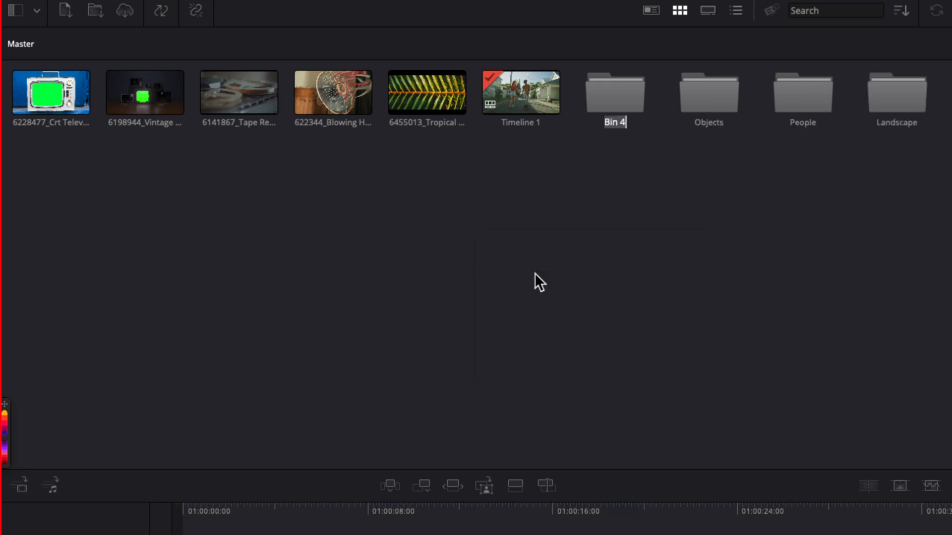
type("Graphics")
key("Return")
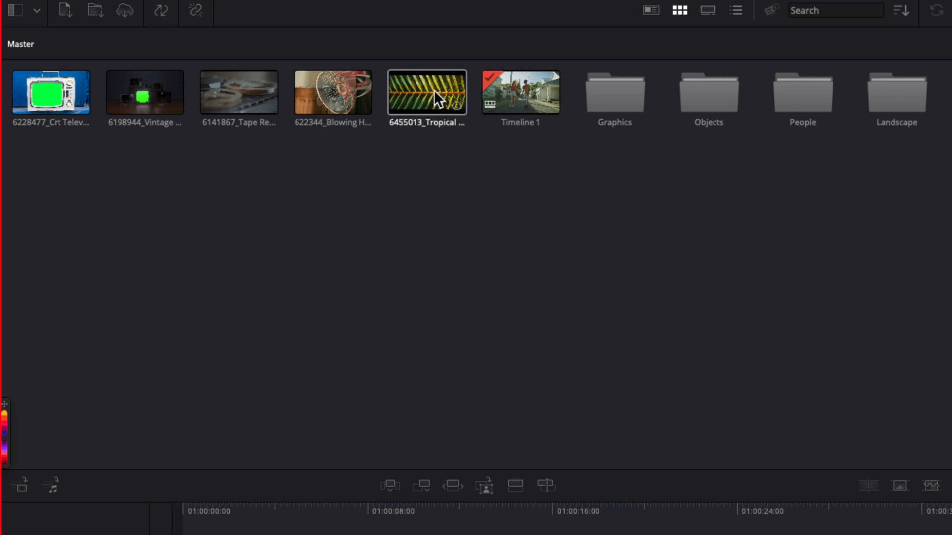
- Move the CRT television, vintage, tape and blowing clips into the Objects bin, and the tropical leaf clip into the Landscape bin
left_click_drag(359, 136, 49, 88)
left_click_drag(310, 90, 713, 95)
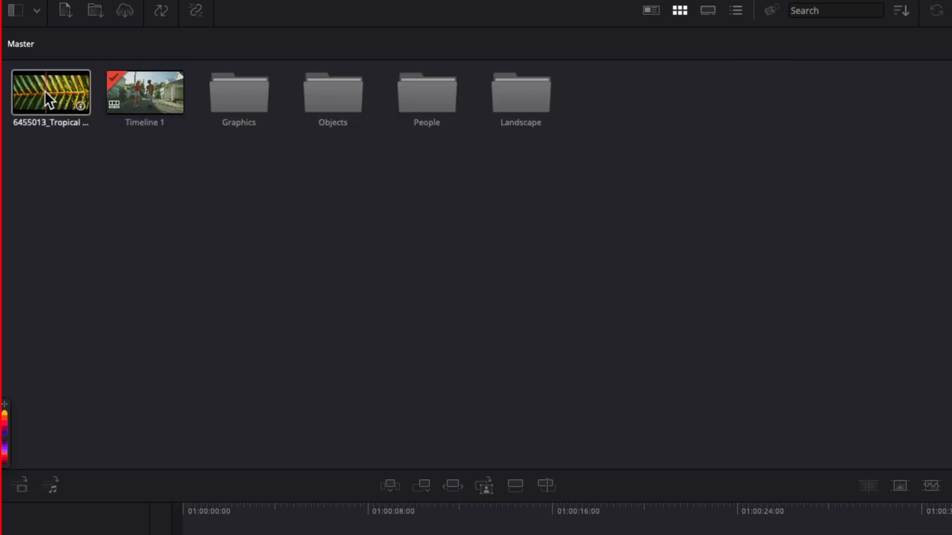
left_click_drag(45, 90, 517, 95)
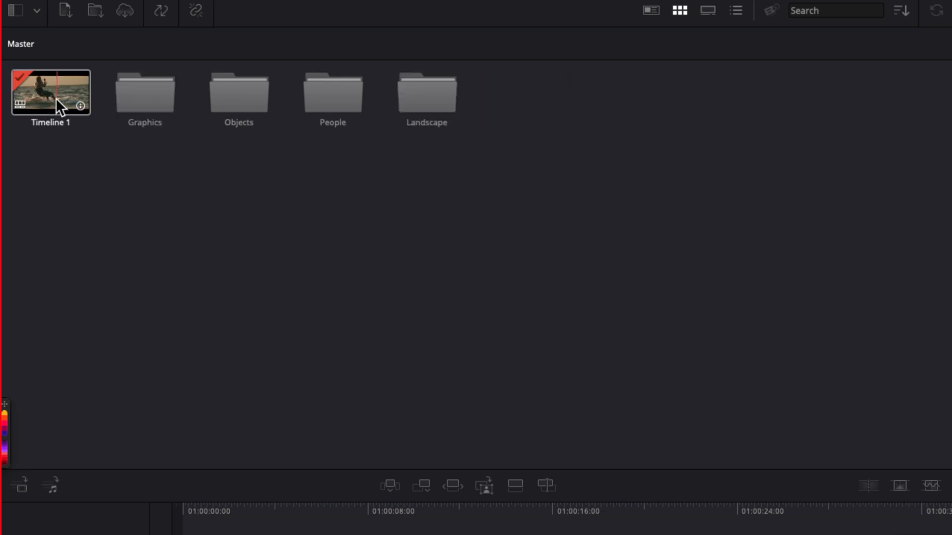
double_click(422, 100)
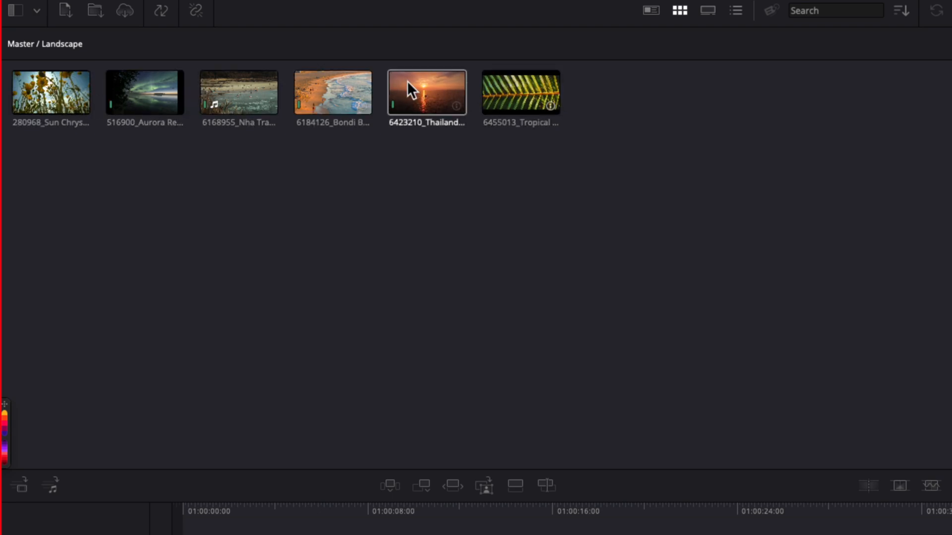
left_click(16, 42)
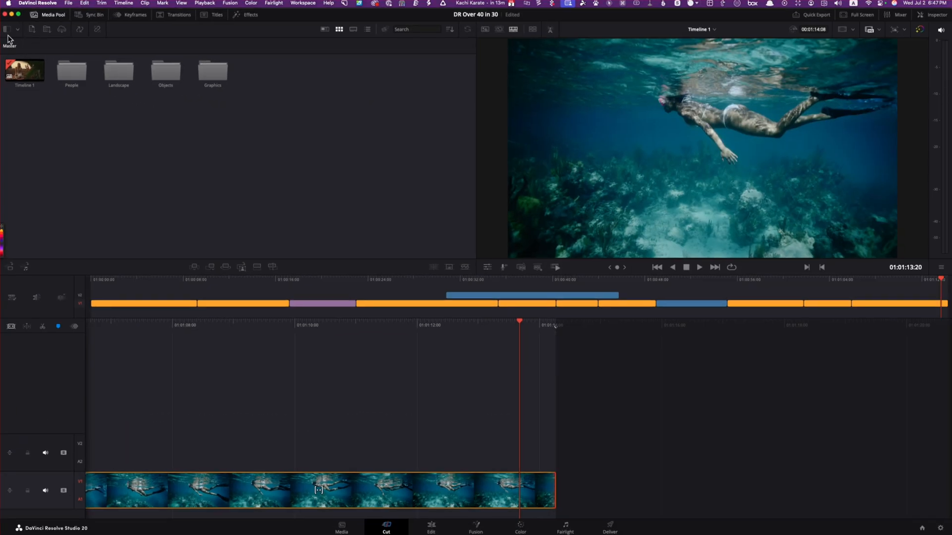
- Browse the Objects and People bins through the bin list and return to the Master bin
left_click(7, 32)
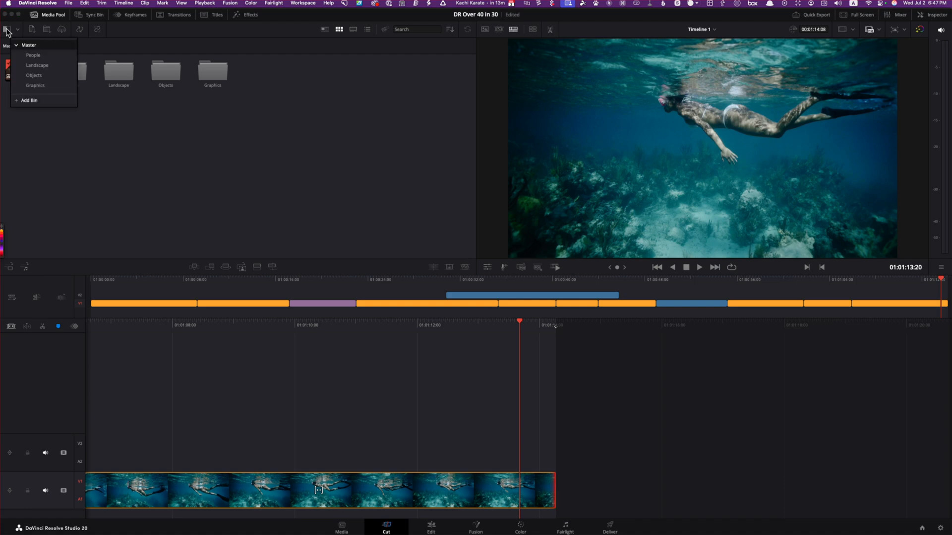
key("Escape")
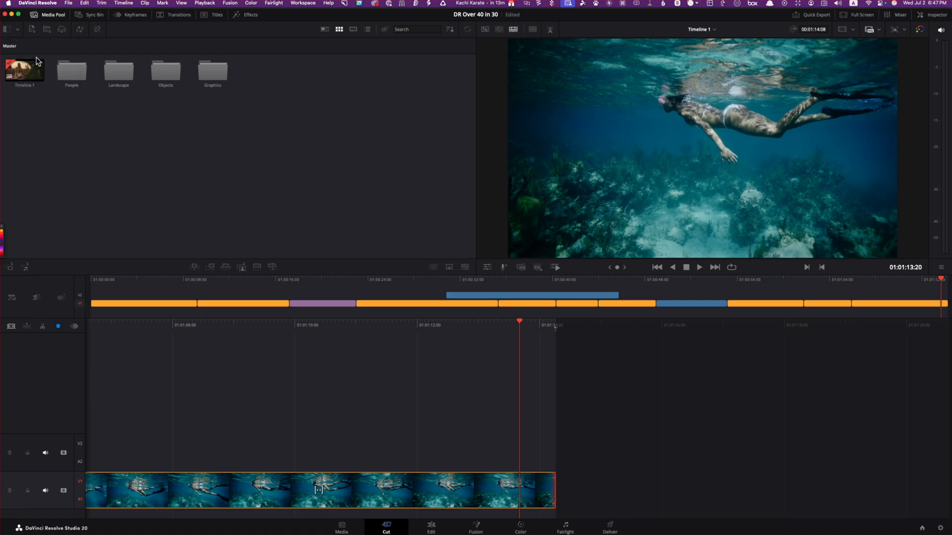
left_click(11, 32)
left_click(33, 75)
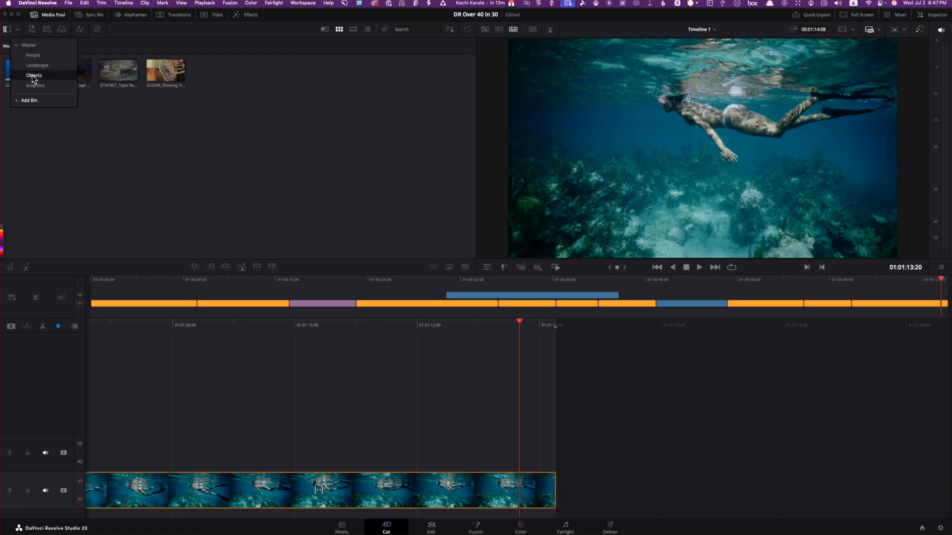
left_click(33, 54)
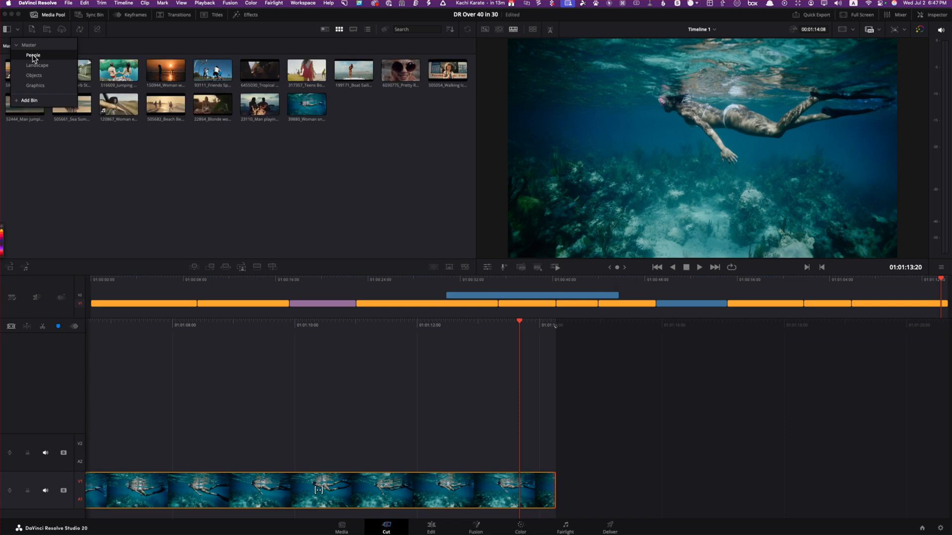
left_click(7, 46)
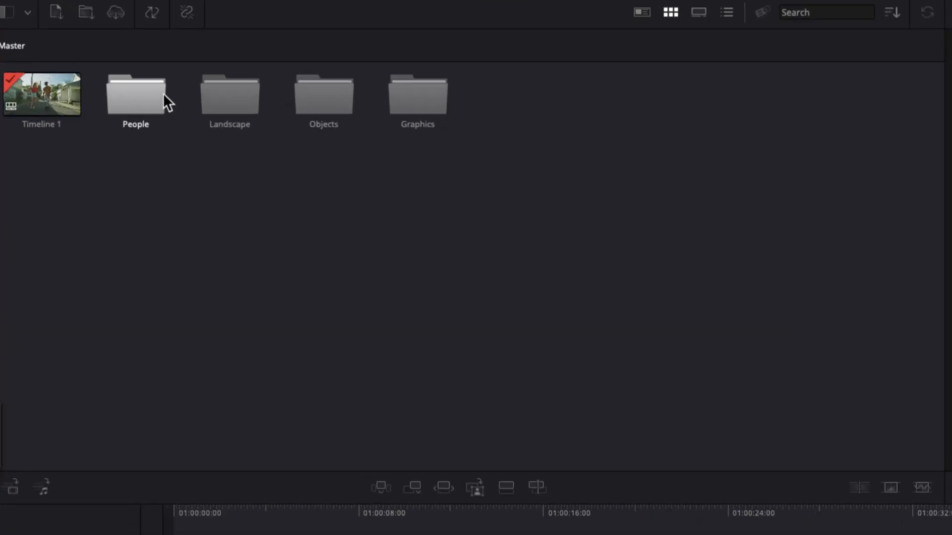
- Create a new bin named Japan inside the Landscape bin
double_click(222, 93)
right_click(284, 201)
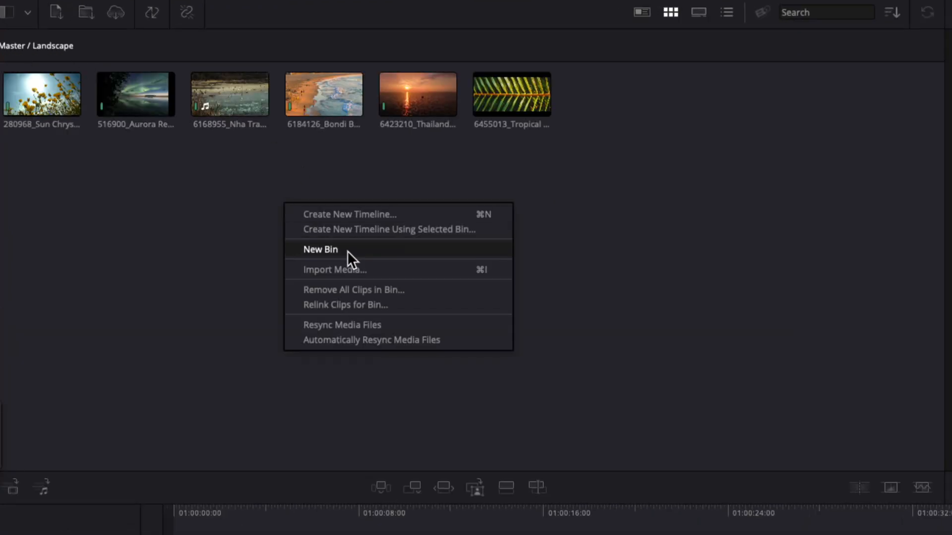
left_click(349, 249)
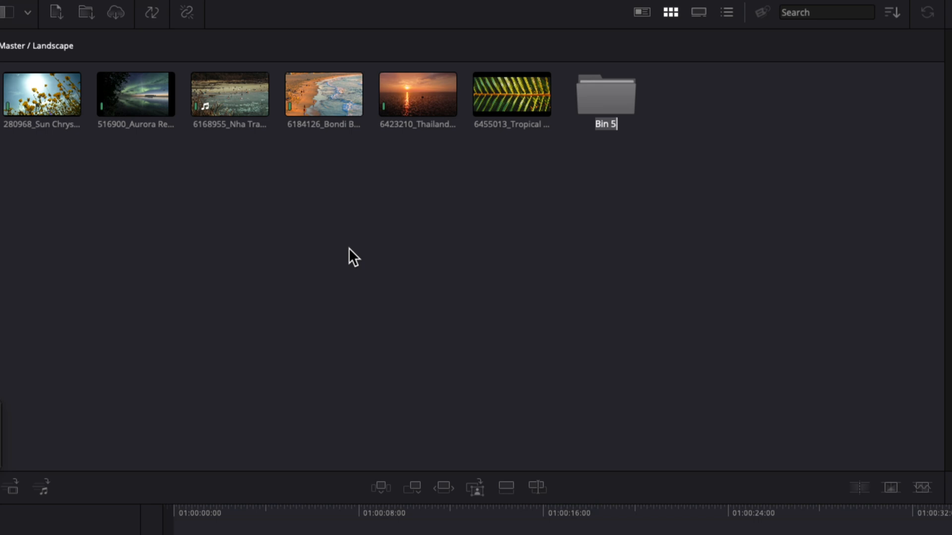
type("Japan")
key("Return")
- Look inside the Japan bin and go back up through Landscape to the Master bin
double_click(602, 100)
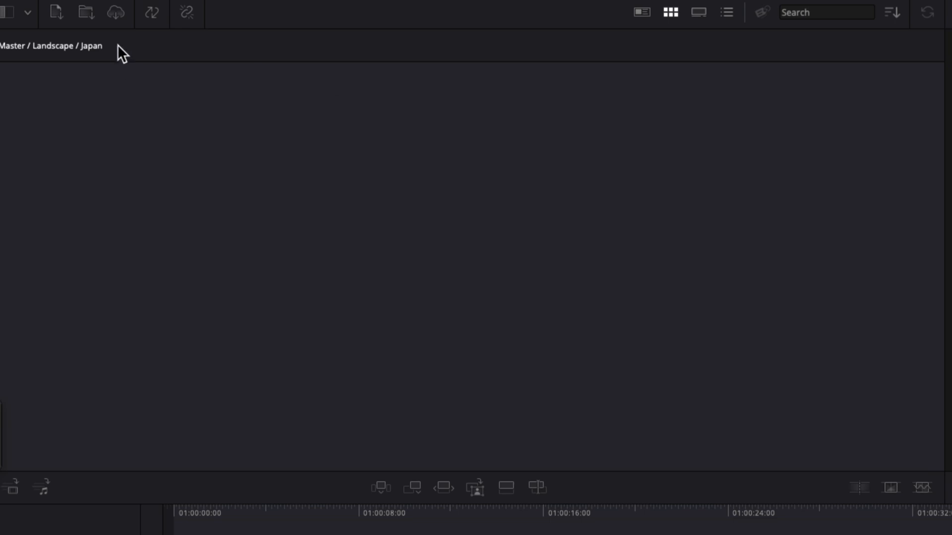
left_click(45, 45)
left_click(18, 45)
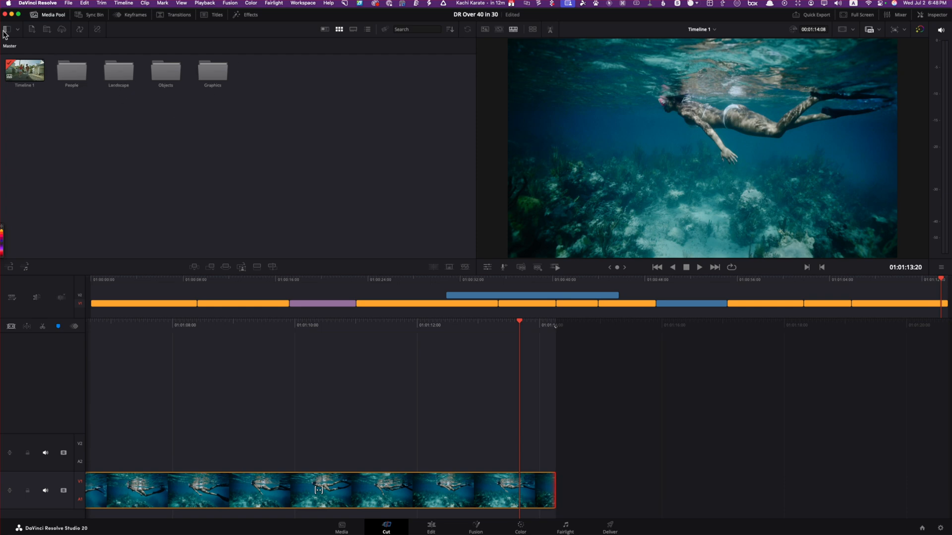
- Review the Project Save and Load settings in the user preferences, including live save and backups, and close them without changes
left_click(69, 3)
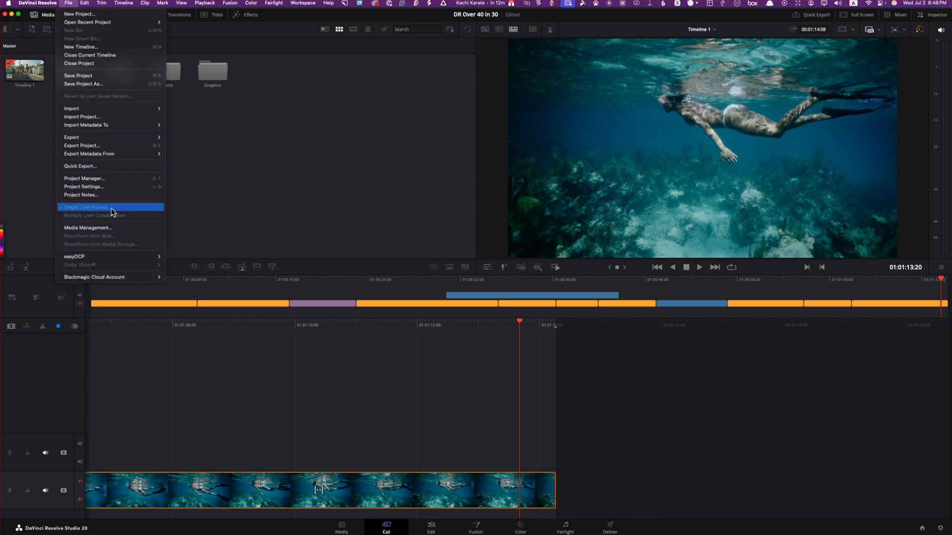
mouse_move(41, 4)
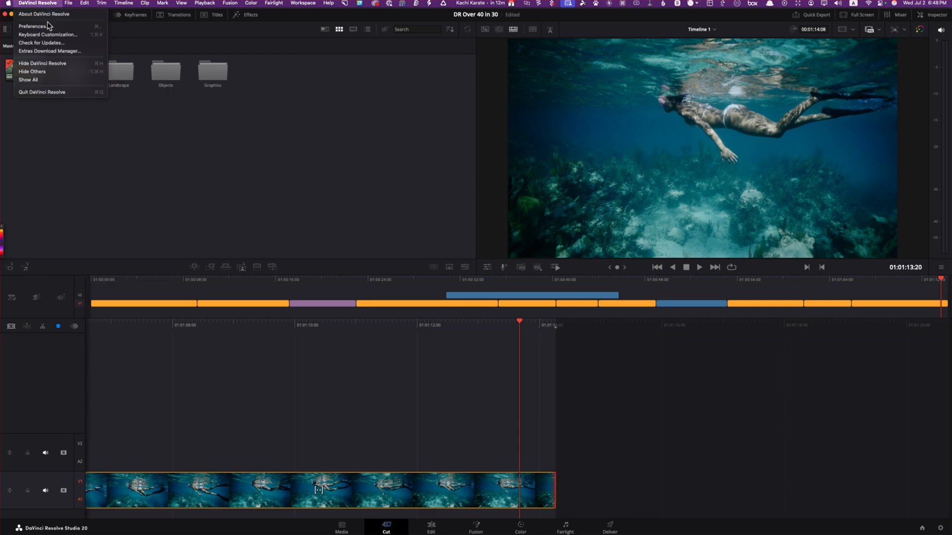
left_click(93, 27)
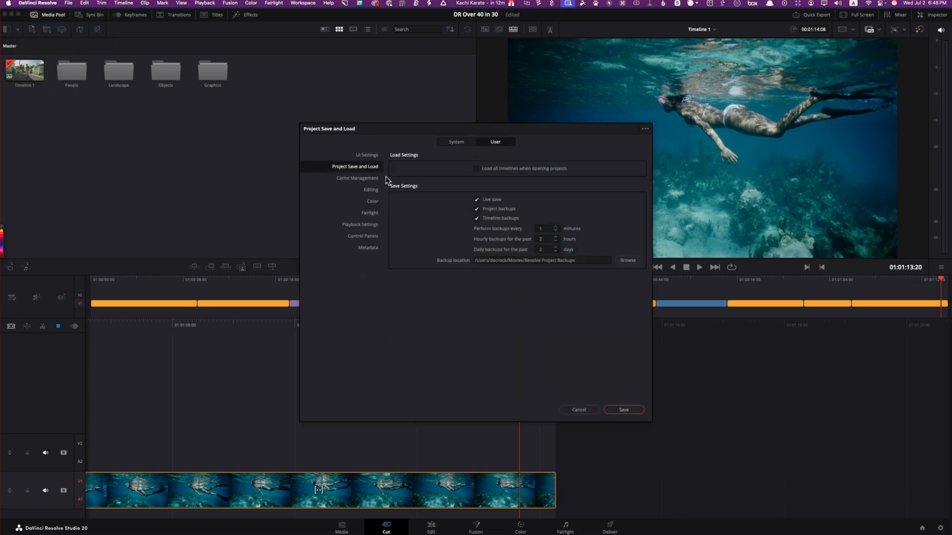
left_click(447, 142)
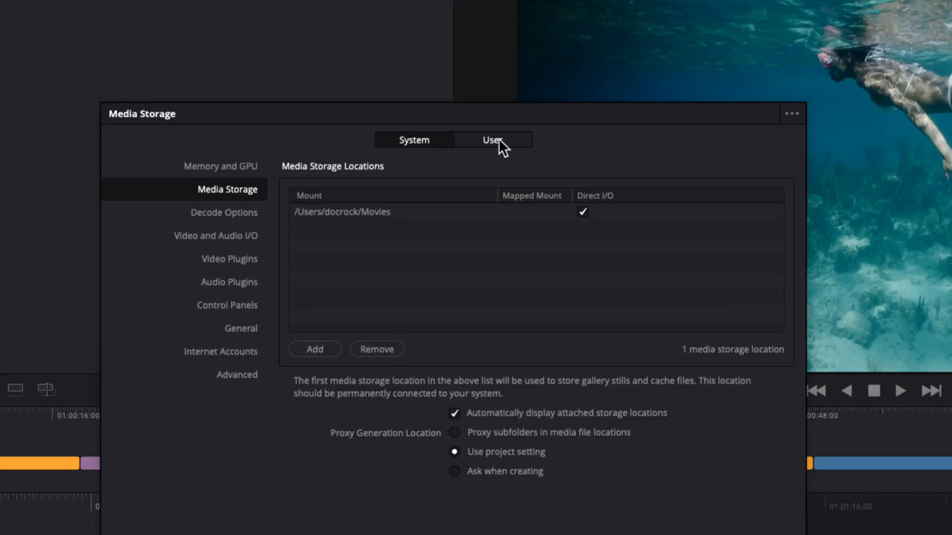
left_click(498, 144)
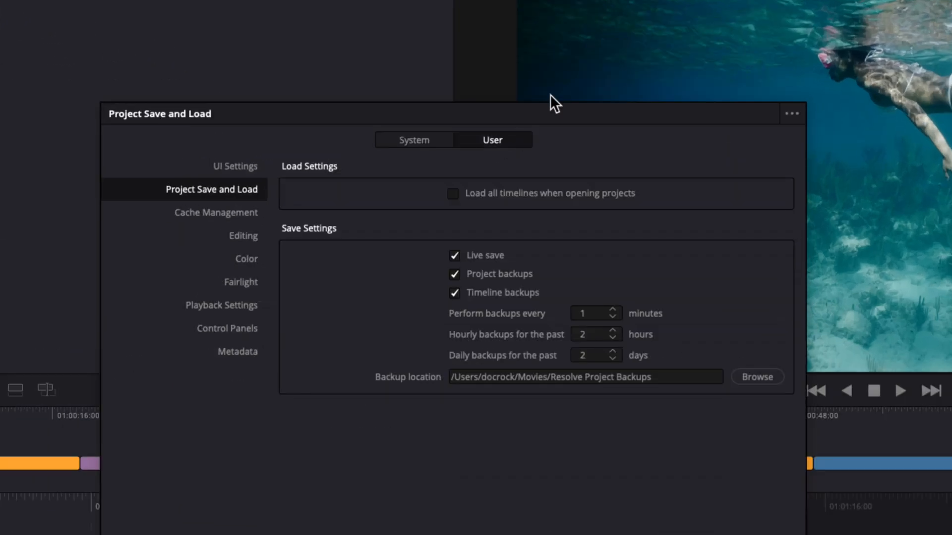
left_click_drag(545, 108, 543, 29)
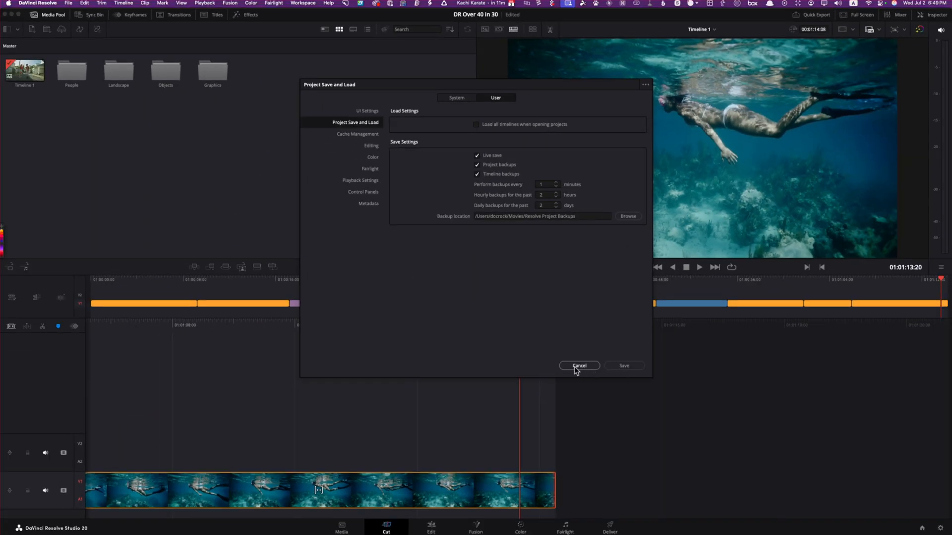
left_click(575, 366)
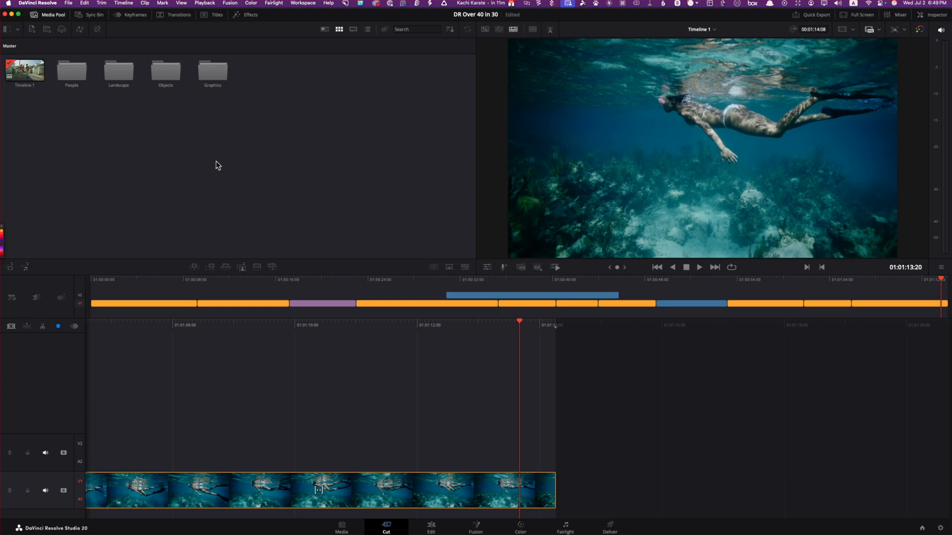
left_click(36, 76)
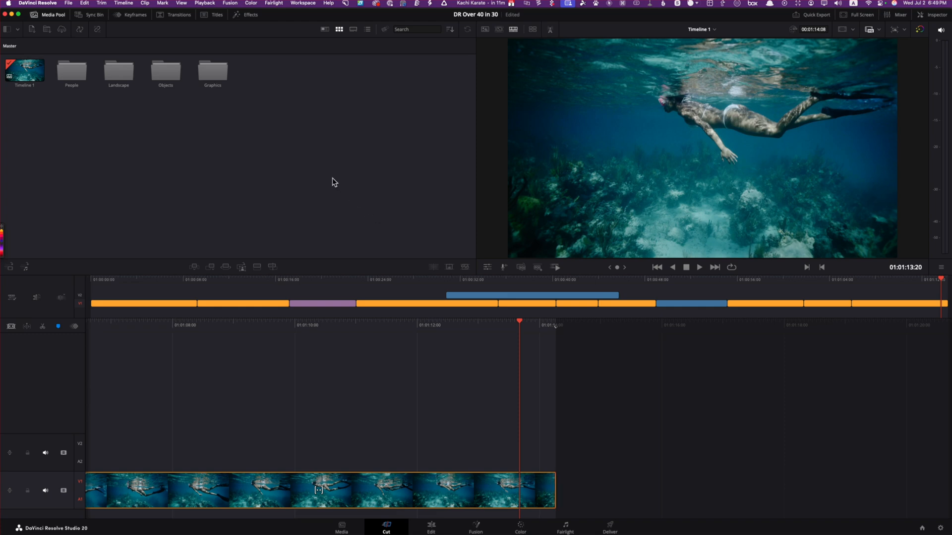
key("super+n")
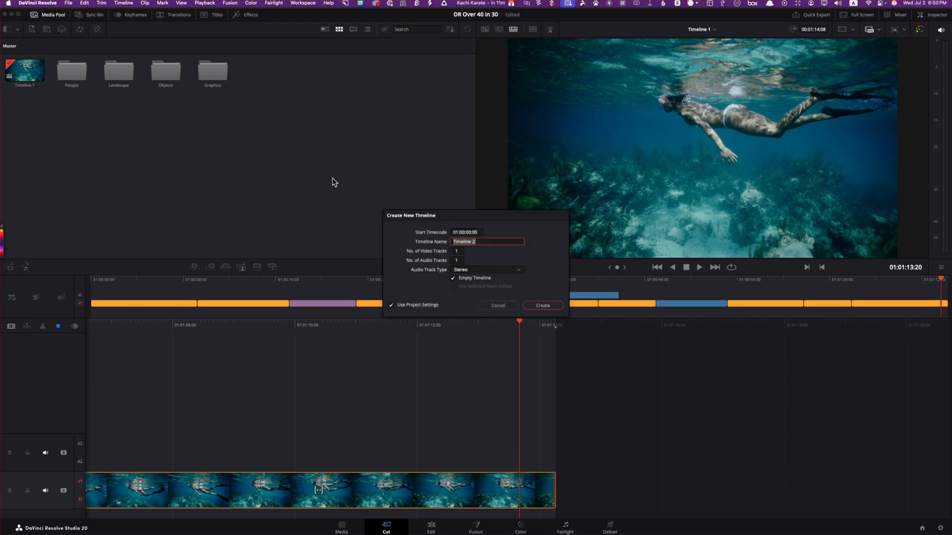
left_click(504, 304)
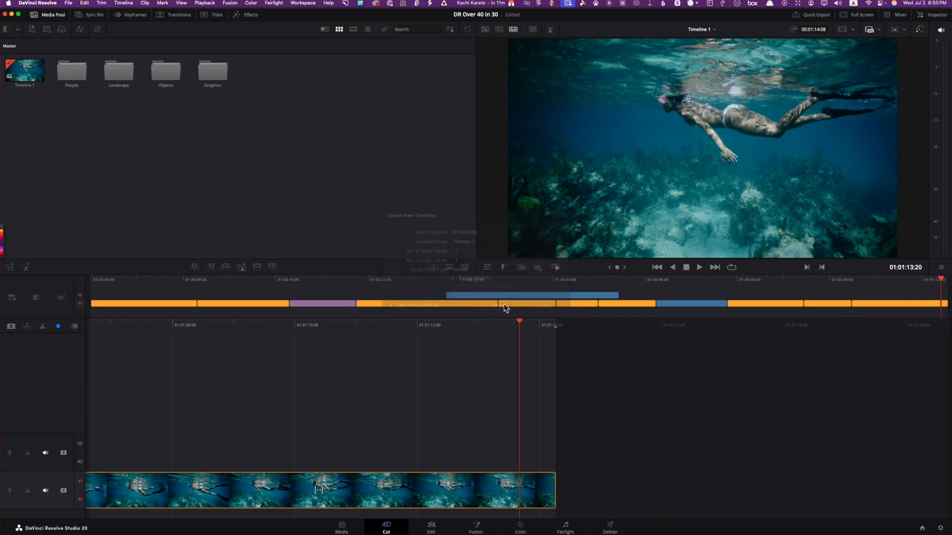
- Start creating a new timeline in the Master bin and name it New Timeline
right_click(330, 162)
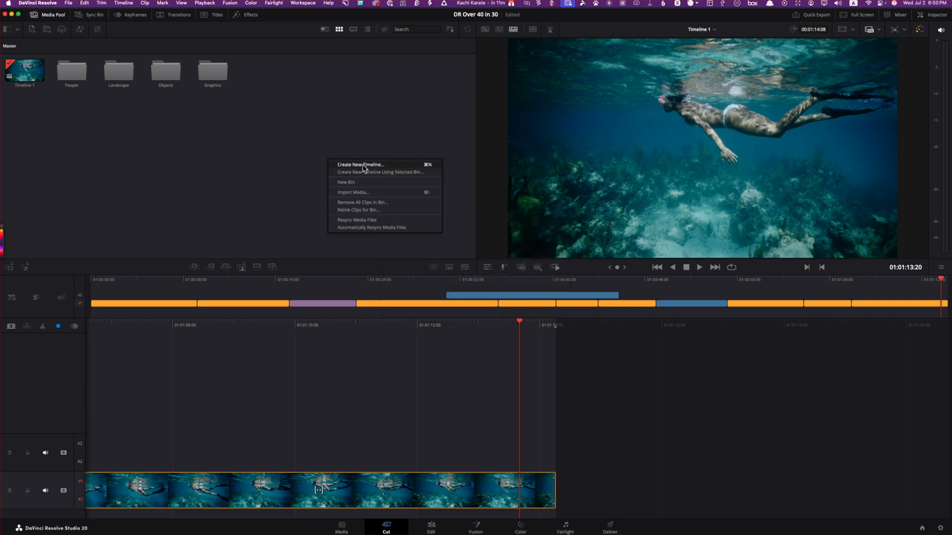
left_click(258, 149)
right_click(325, 155)
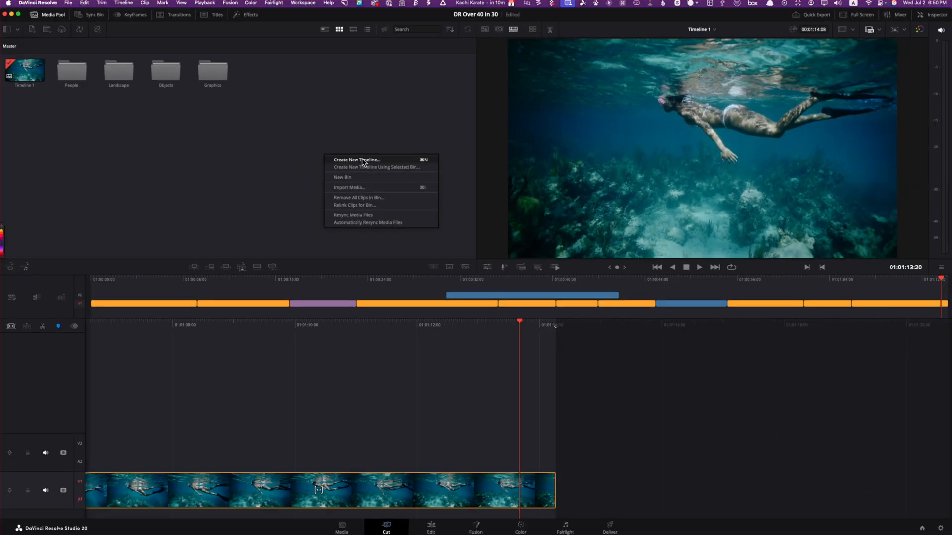
left_click(420, 160)
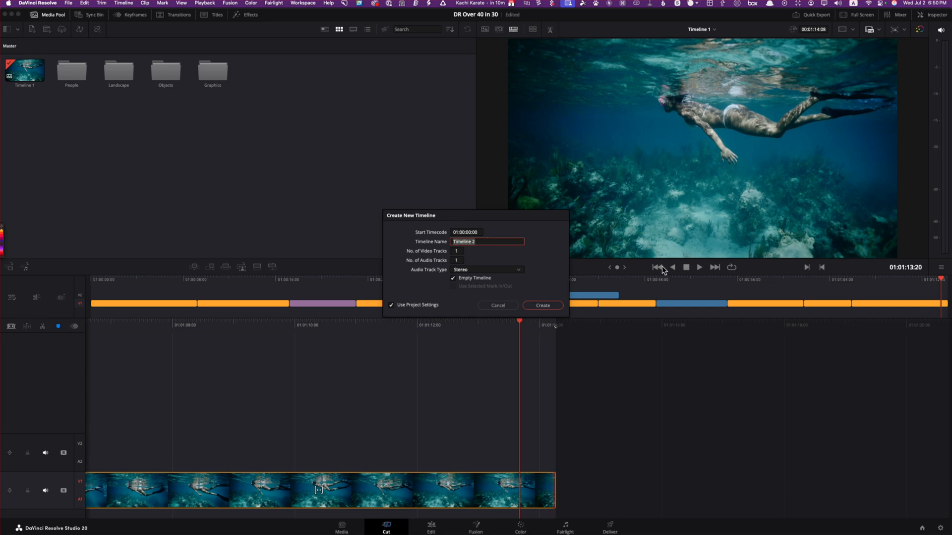
type("New Timeline")
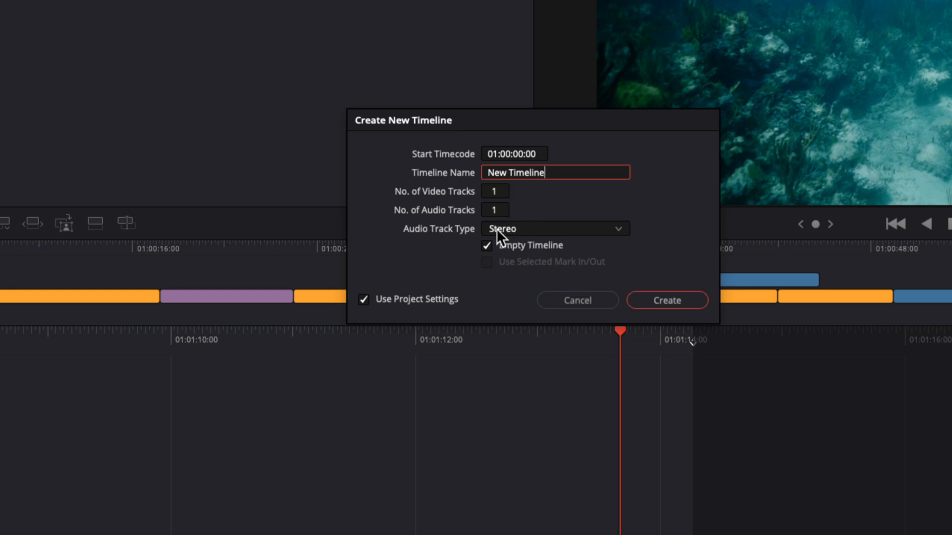
- Set the new timeline's number of audio tracks to 1 and look through the audio track types, leaving the type on Stereo
left_click(497, 210)
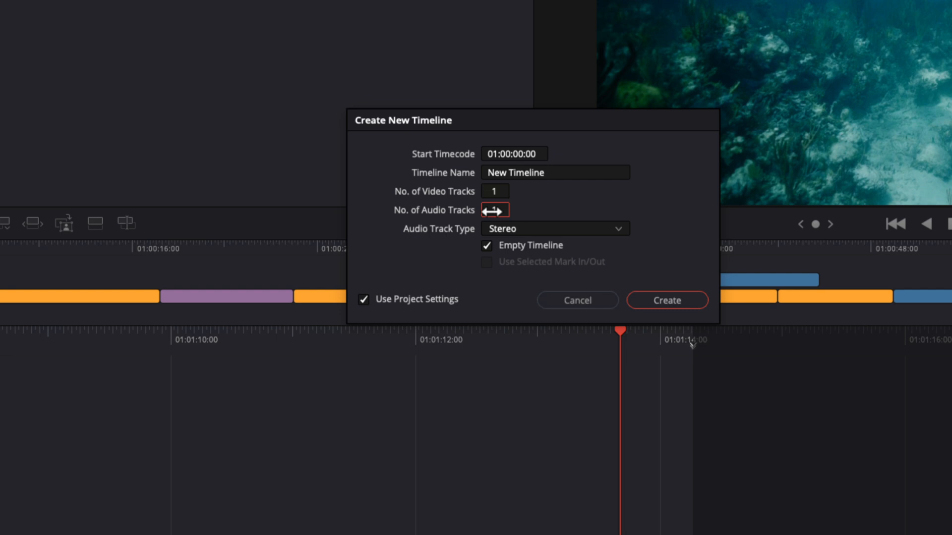
left_click_drag(491, 211, 583, 215)
left_click_drag(502, 210, 450, 207)
type("1")
left_click(526, 227)
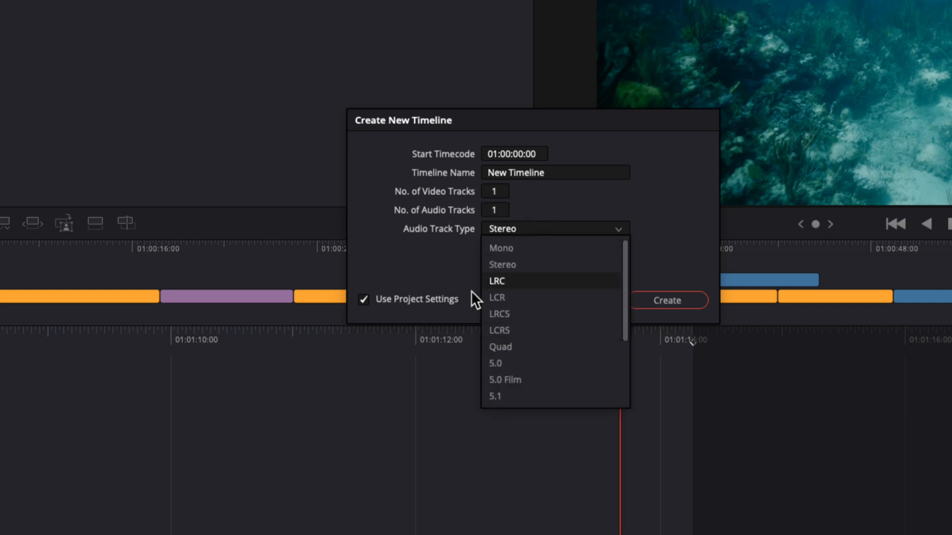
left_click(429, 258)
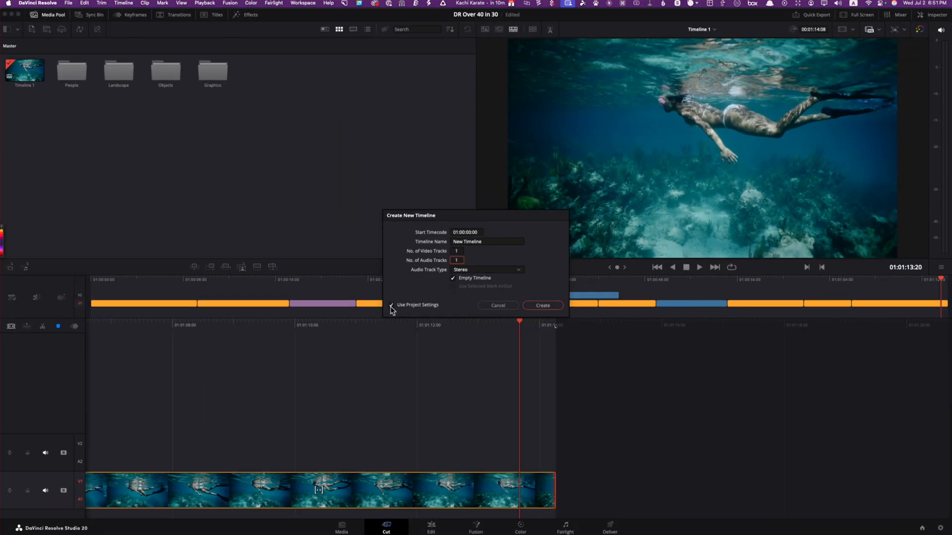
- Stop using the project settings, set the timeline format to 1920 x 1080 HD at 30 frames per second, and create the timeline
left_click(391, 305)
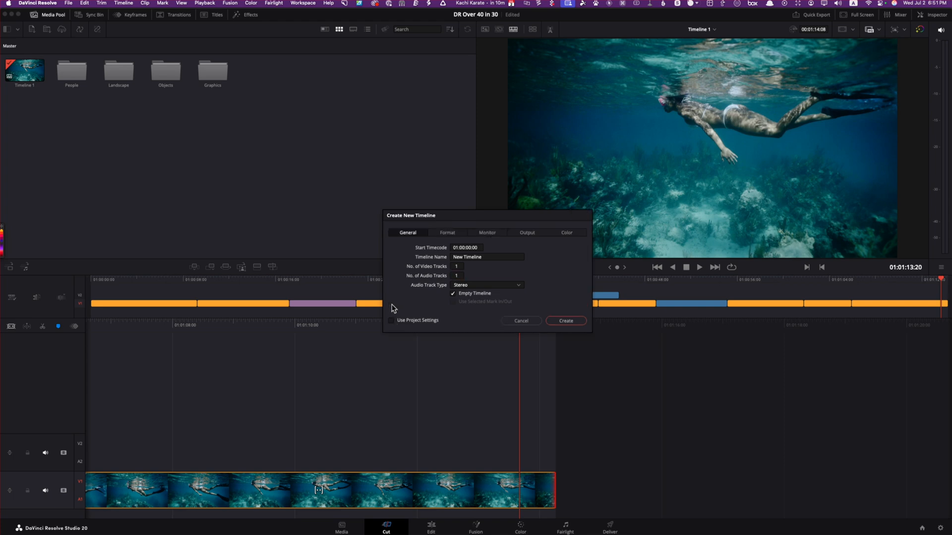
left_click(447, 233)
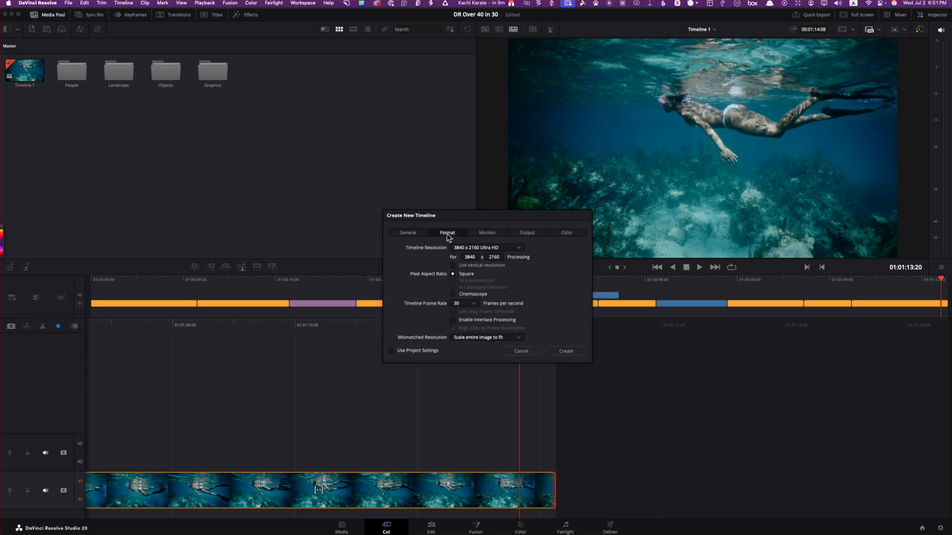
left_click(500, 248)
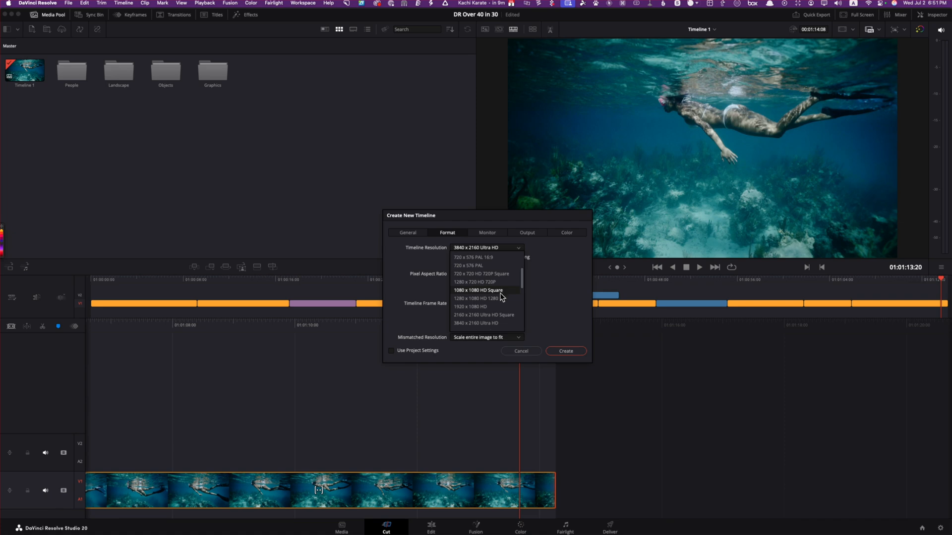
left_click(496, 307)
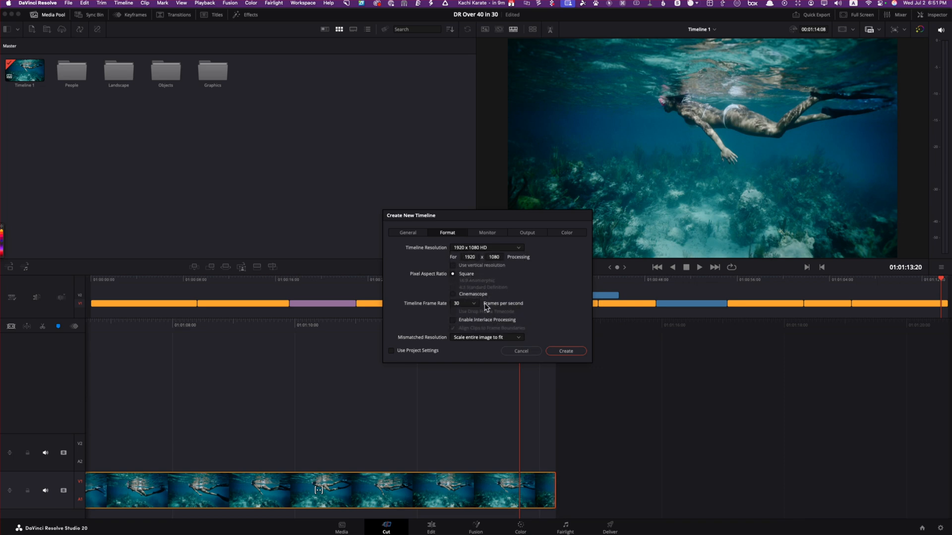
left_click(464, 305)
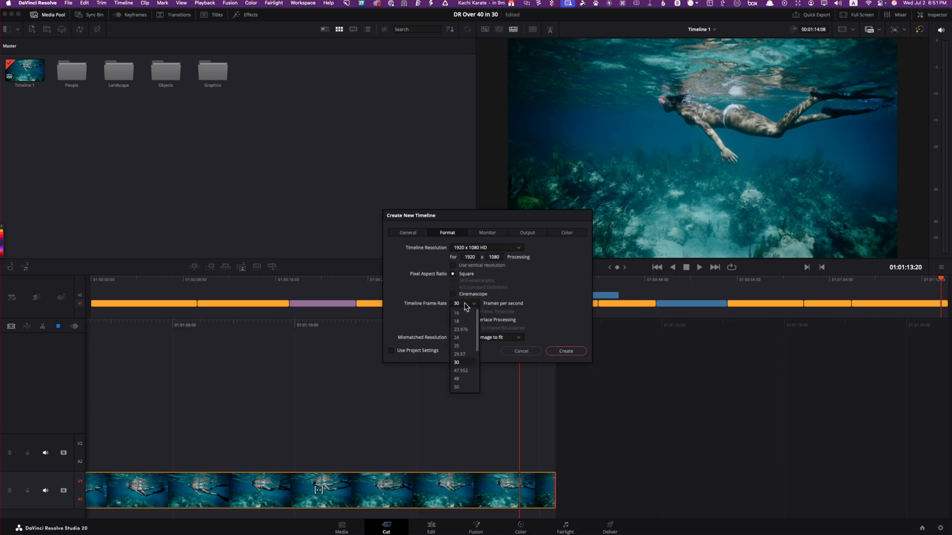
left_click(457, 362)
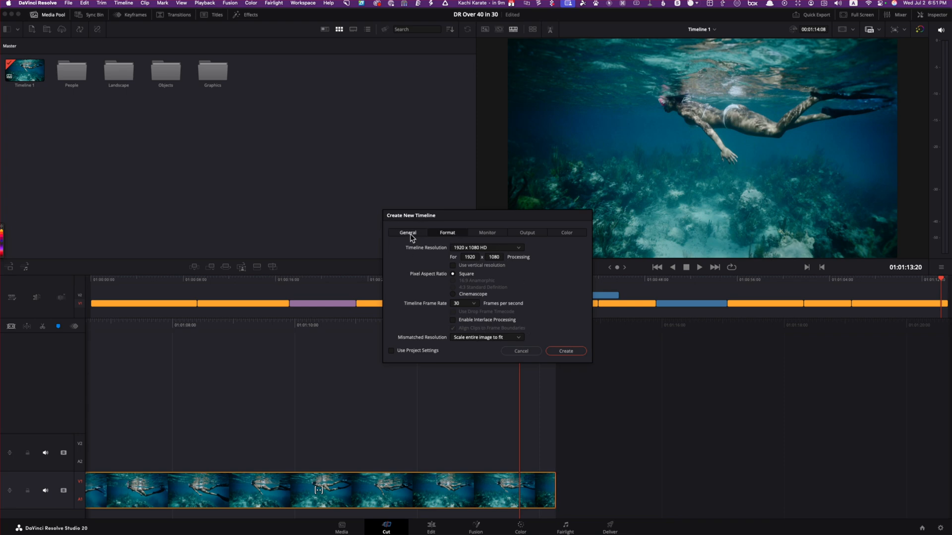
left_click(562, 352)
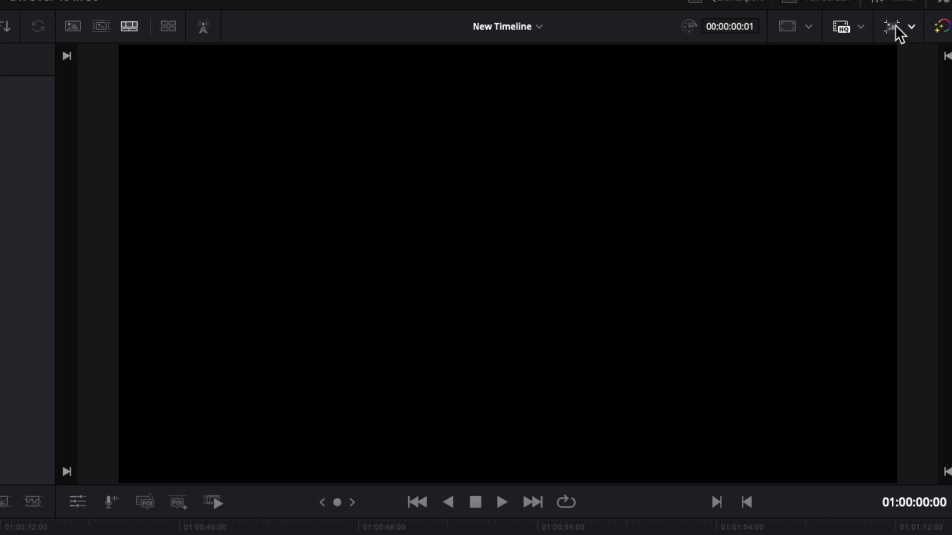
- Check the resolution presets available for New Timeline and reopen Timeline 1 from the Master bin
left_click(912, 28)
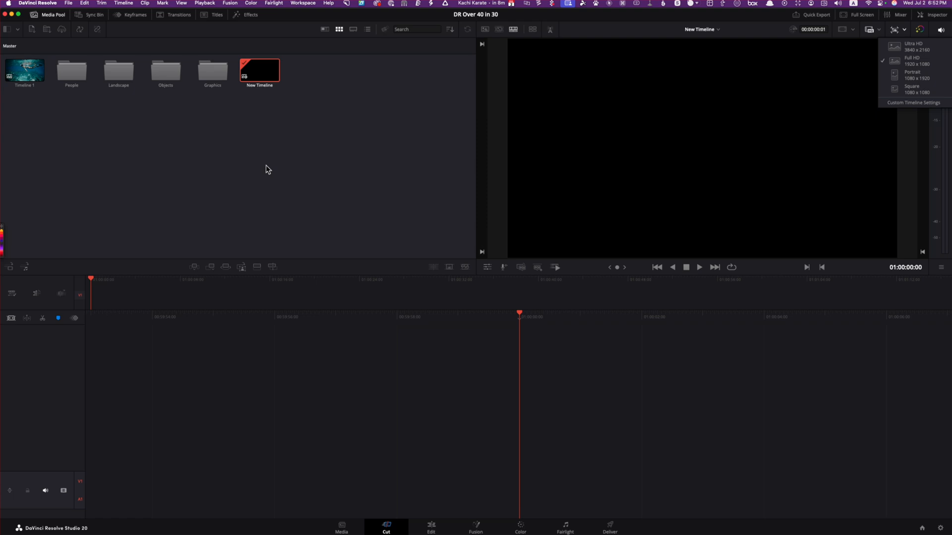
left_click(266, 165)
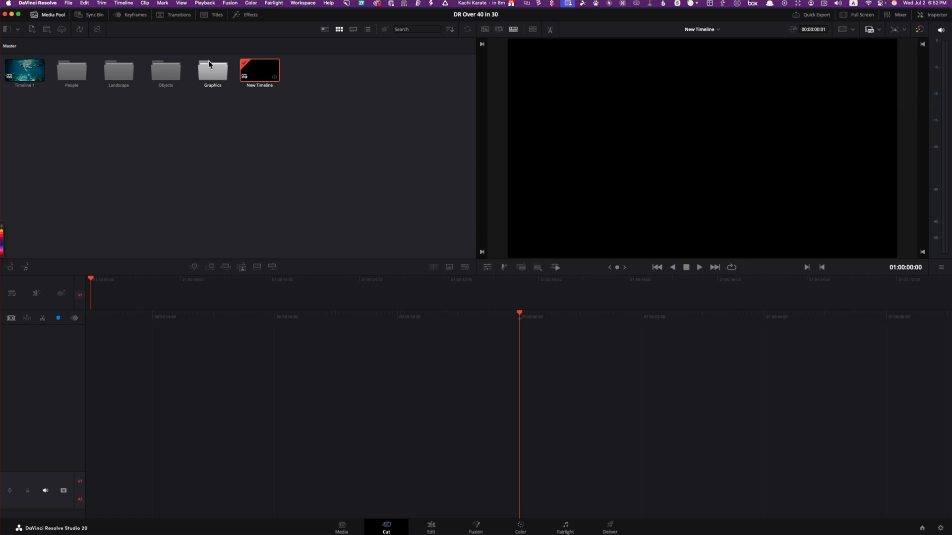
double_click(28, 76)
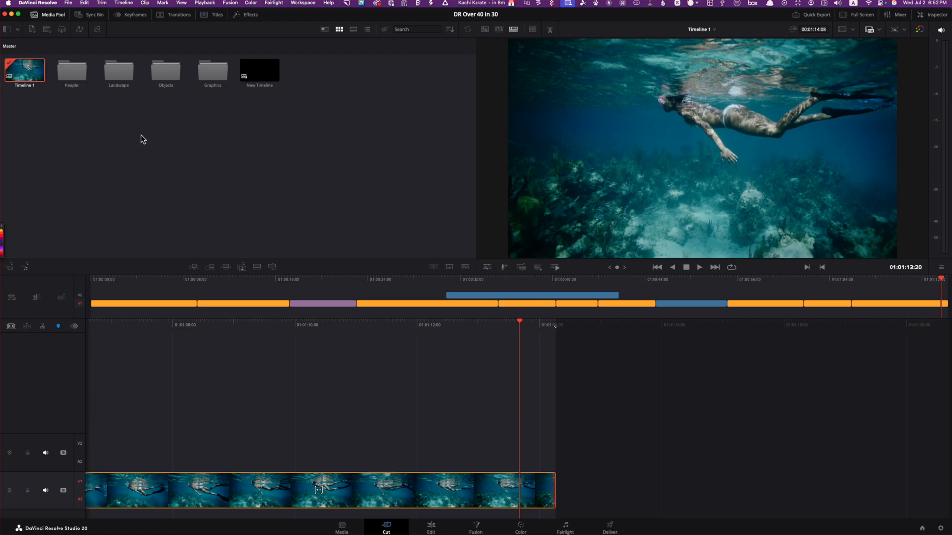
right_click(238, 130)
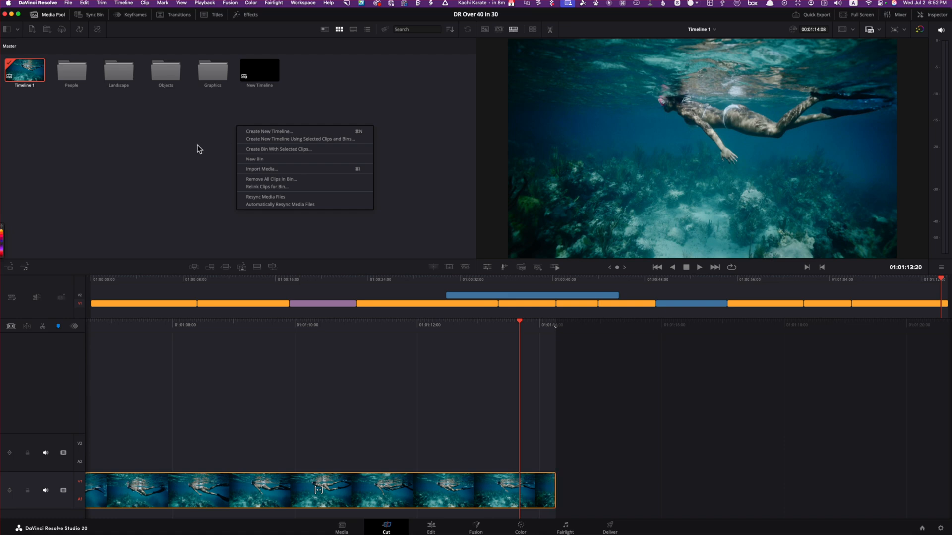
left_click(185, 164)
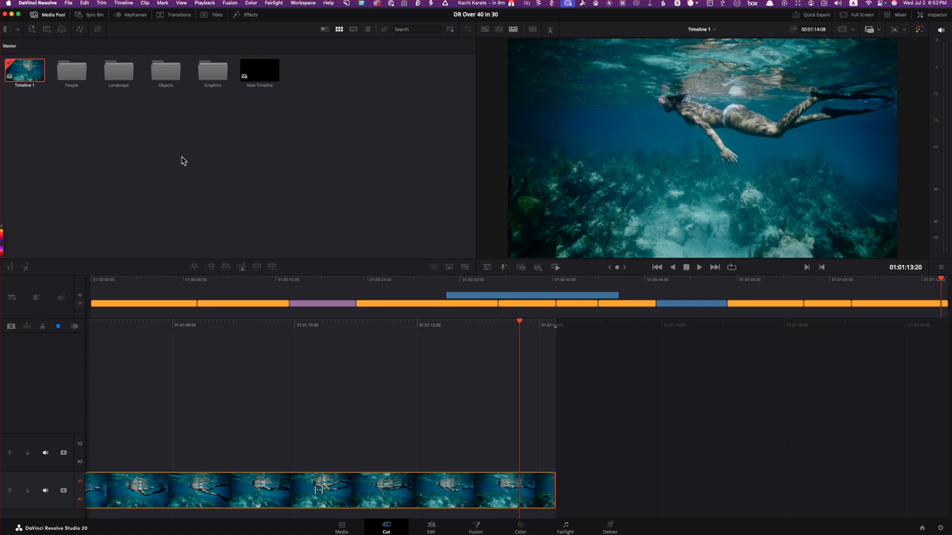
- View the automatic backups of the DR Over 40 in 30 project in the Project Manager, and close it without loading one
key("shift+1")
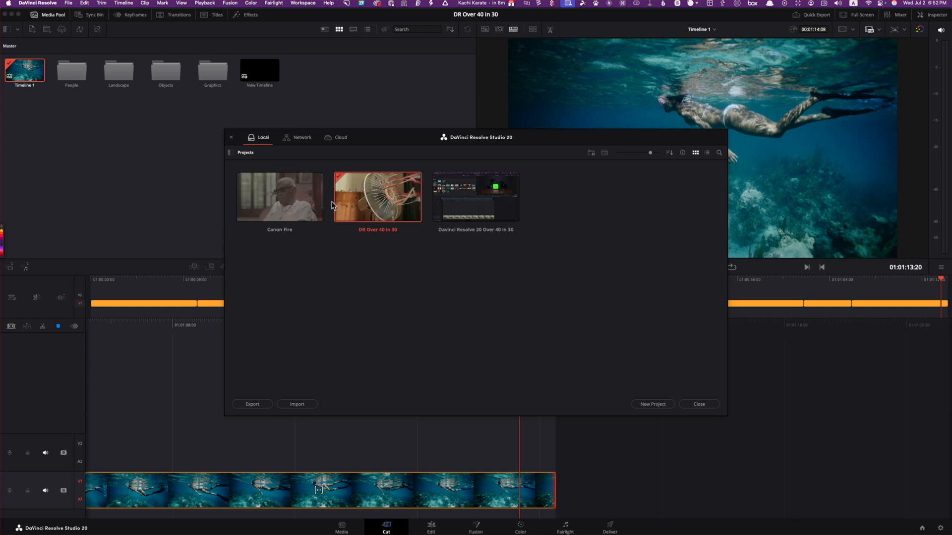
right_click(376, 192)
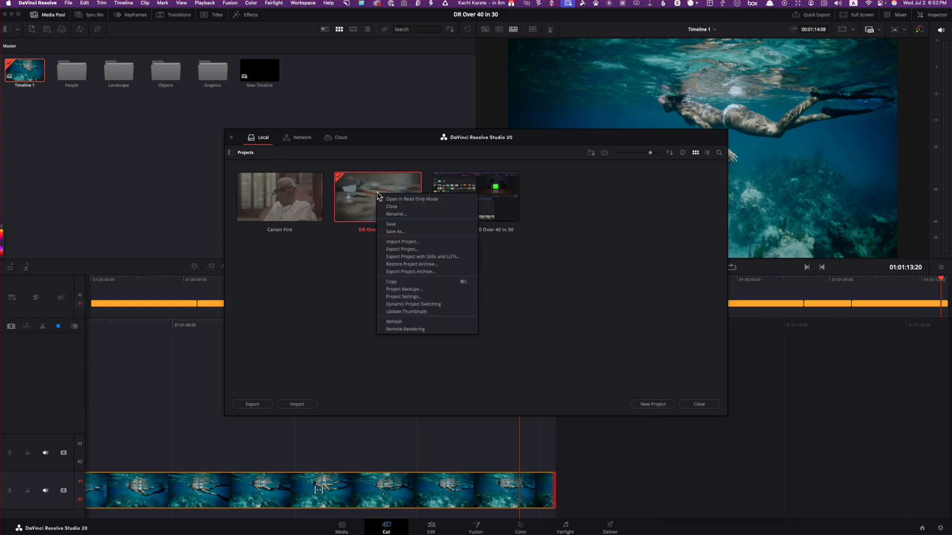
left_click(427, 289)
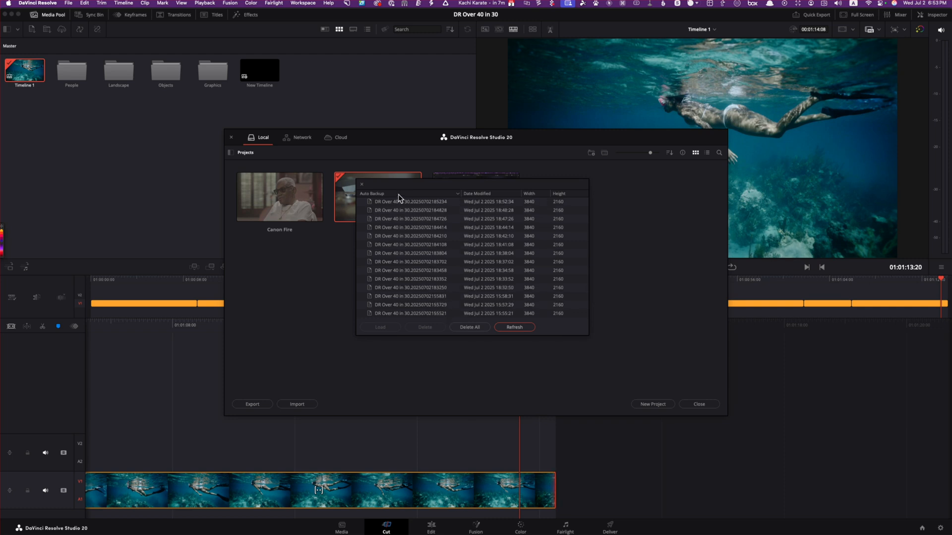
left_click(361, 186)
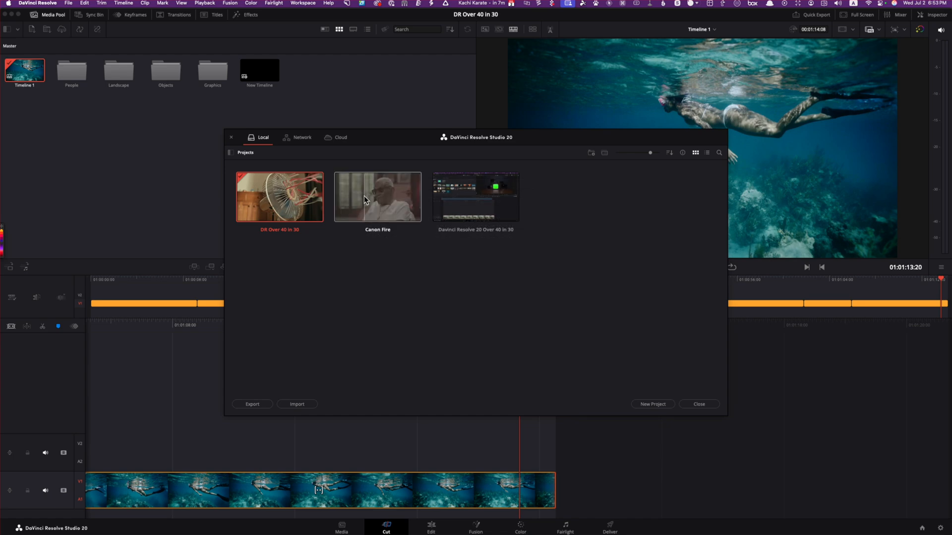
left_click(700, 404)
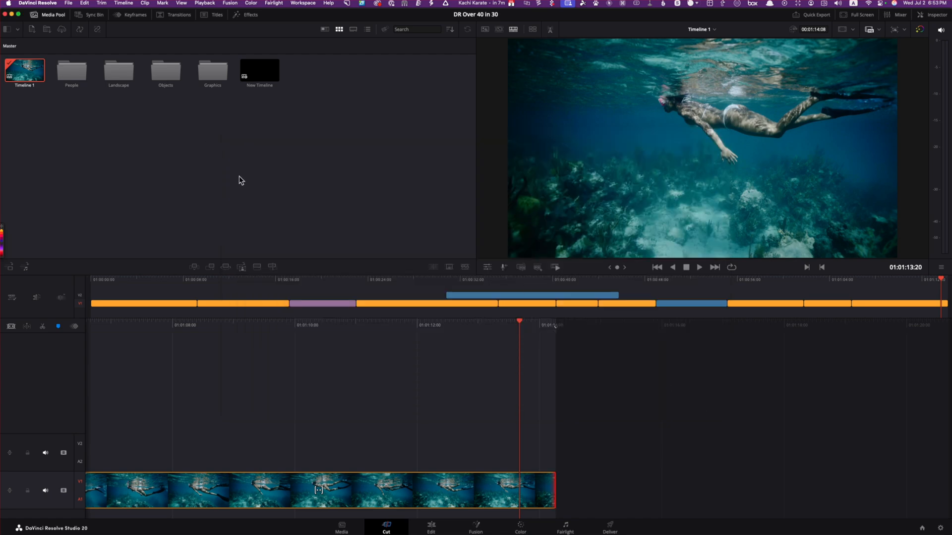
- Revisit the Project Manager and review the Master Settings in Project Settings, closing both without changes
key("shift+1")
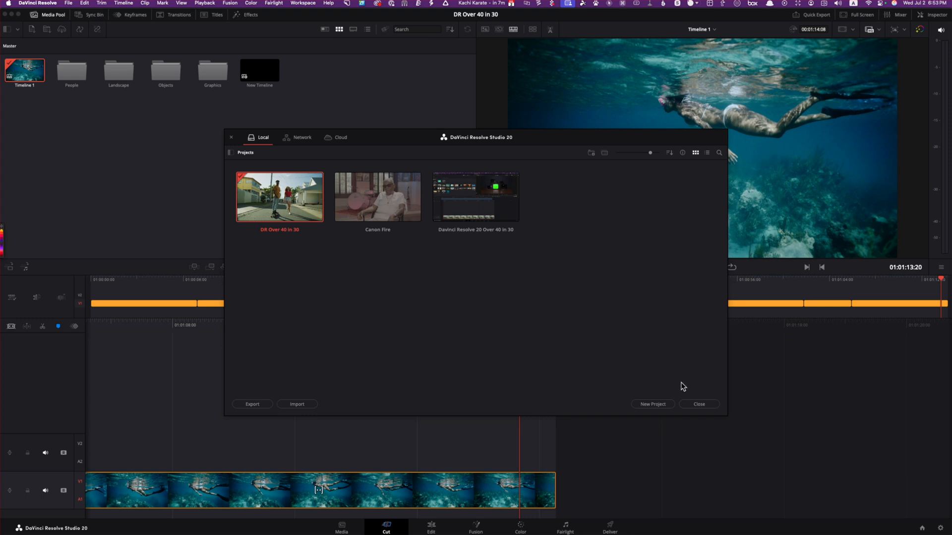
left_click(699, 404)
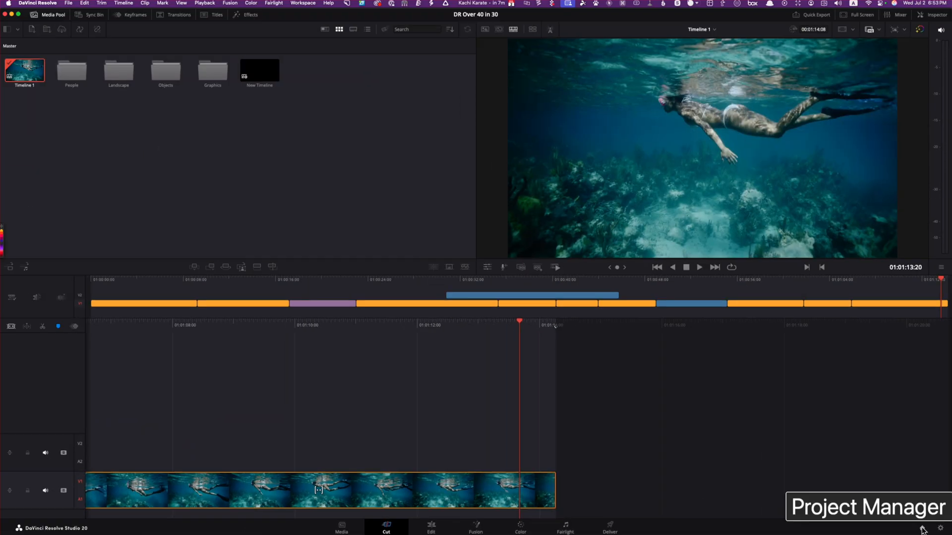
left_click(922, 529)
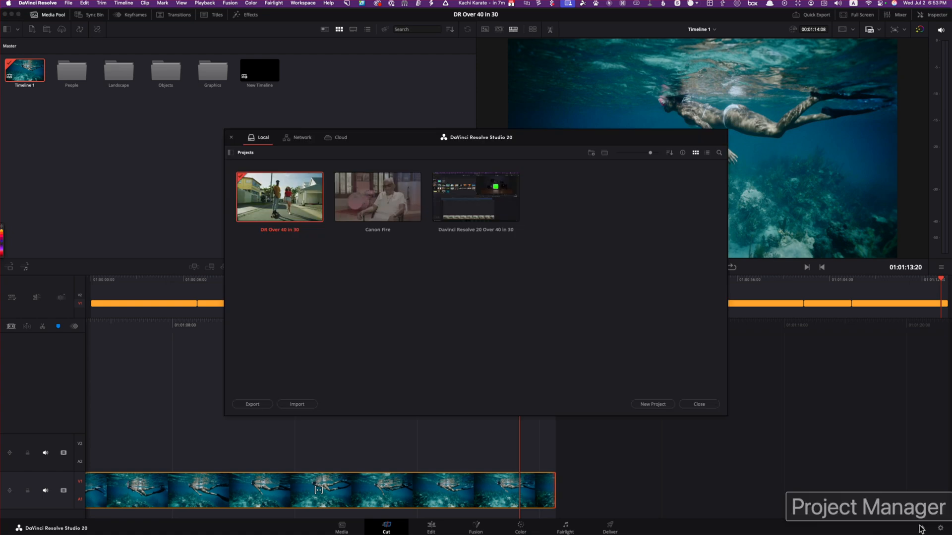
left_click(698, 404)
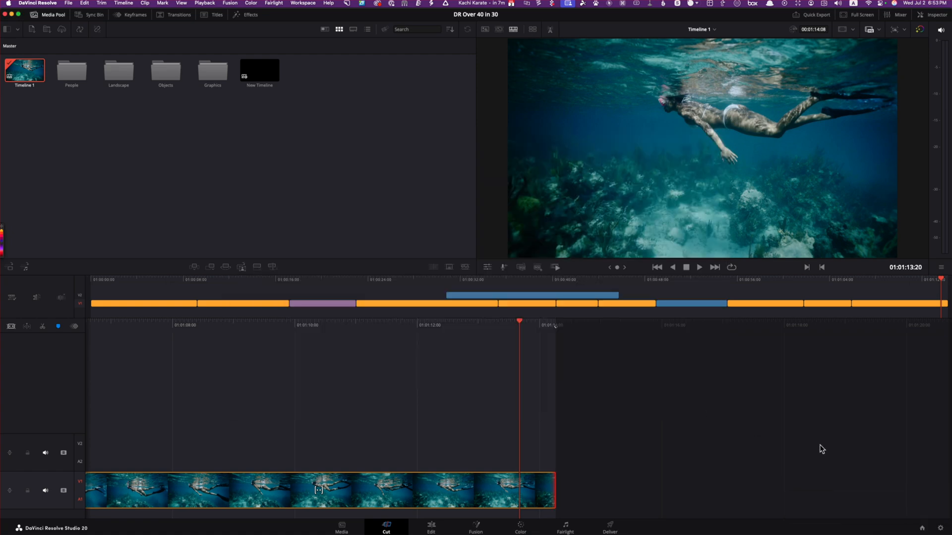
left_click(940, 529)
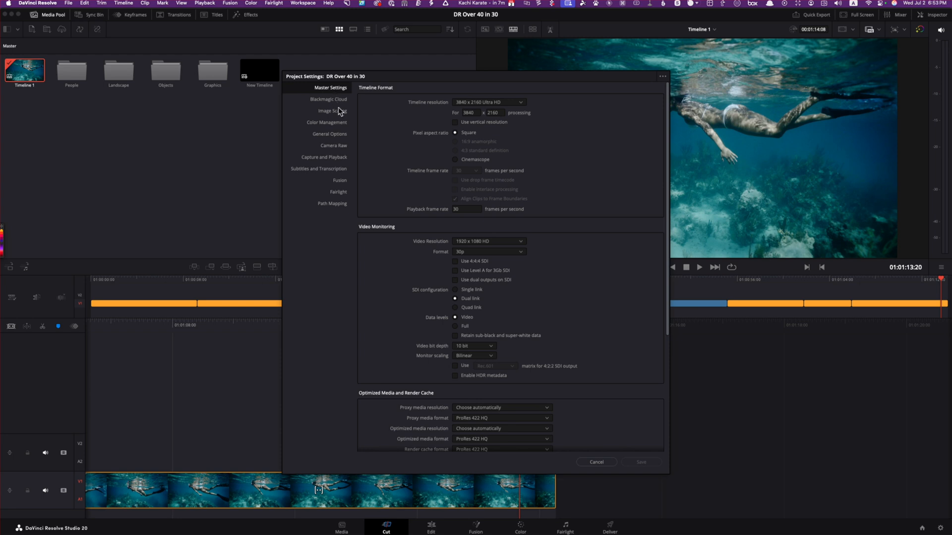
left_click(602, 463)
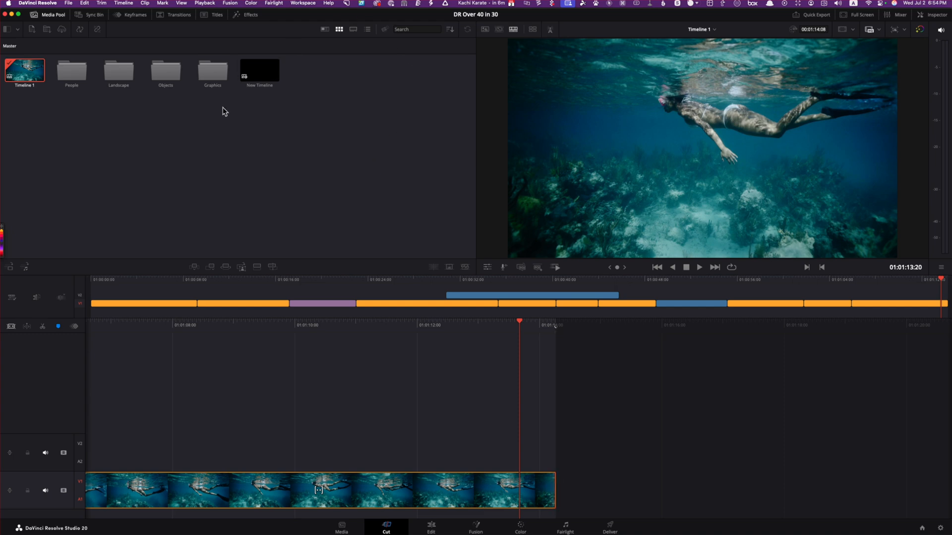
- Open the Davinci Resolve 20 Over 40 in 30 project and move the timeline playhead to 01:00:04:04
left_click(922, 528)
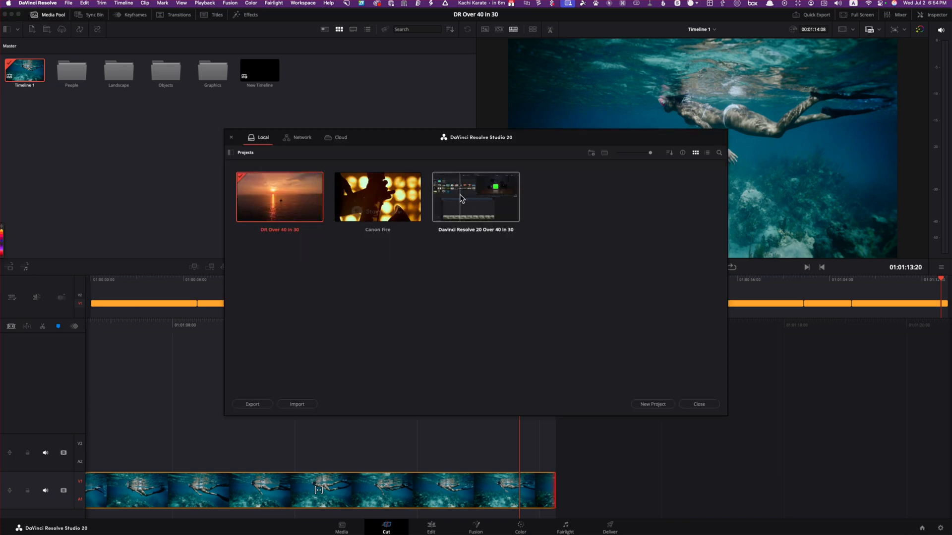
double_click(483, 197)
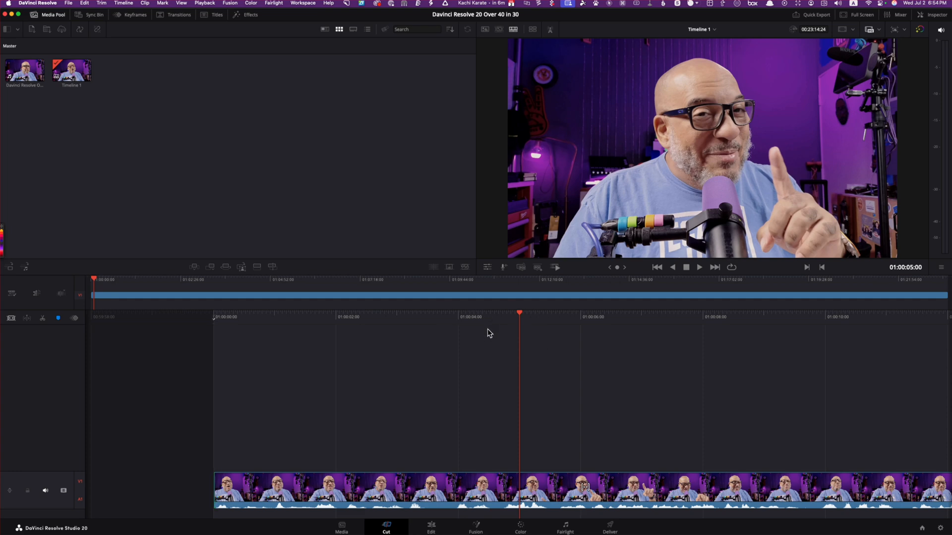
left_click_drag(519, 314, 569, 316)
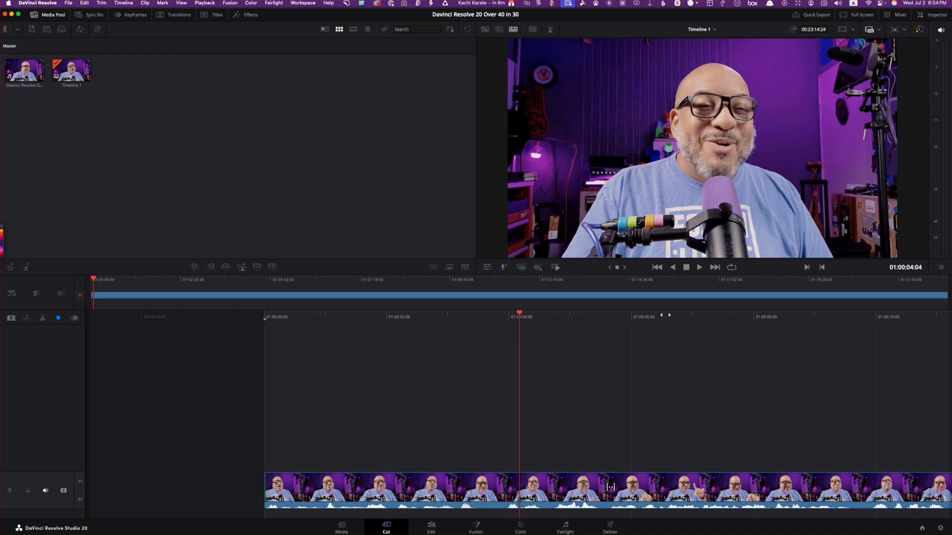
- Switch to the Edit page and make the Audio 1 track slightly taller
left_click(432, 528)
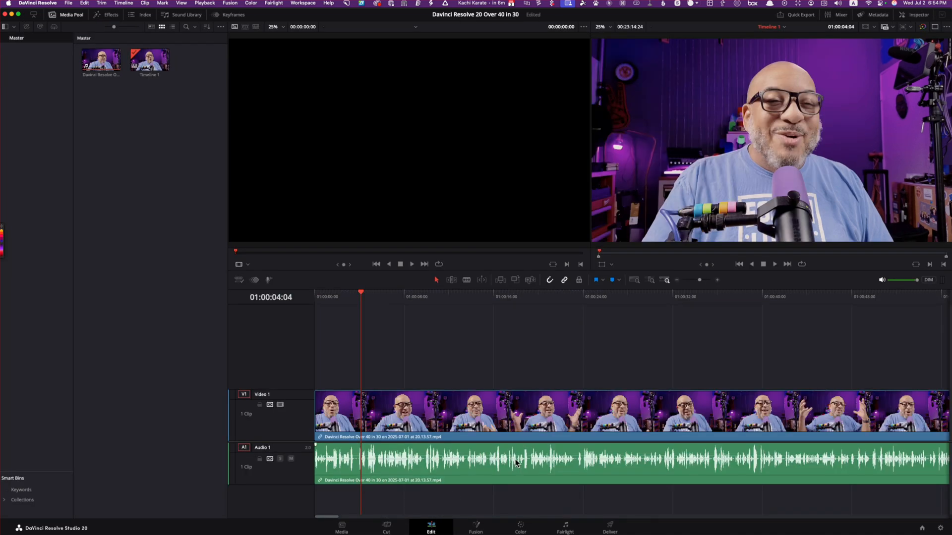
scroll(515, 459, "down", 4)
scroll(516, 460, "up", 5)
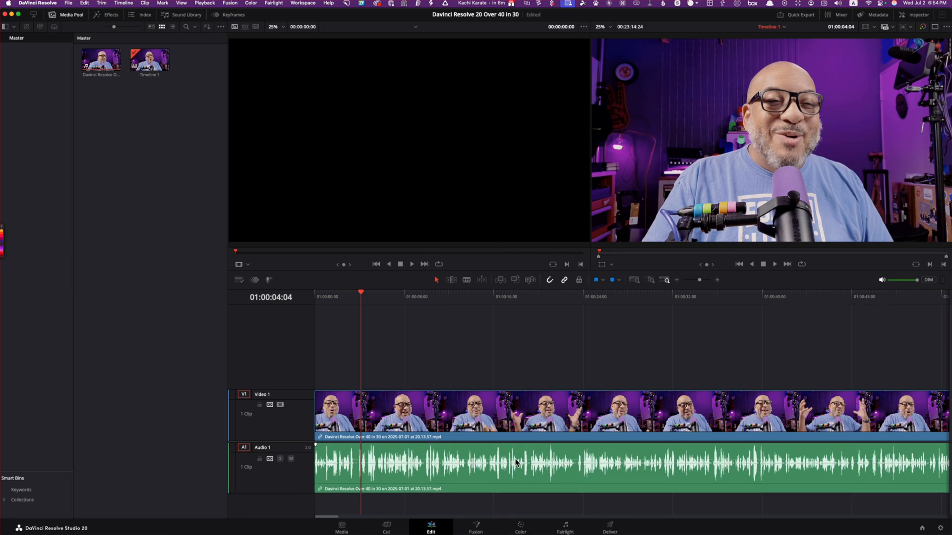
- Adjust the height of the Audio 1 track until its waveform is displayed taller
scroll(516, 464, "down", 4)
scroll(516, 463, "up", 4)
scroll(516, 463, "down", 4)
scroll(515, 463, "up", 2)
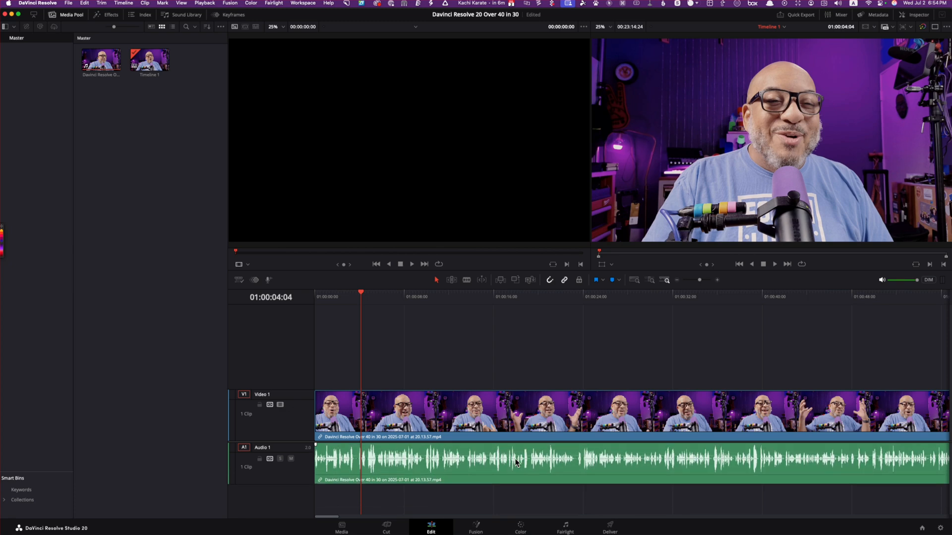
scroll(515, 463, "up", 2)
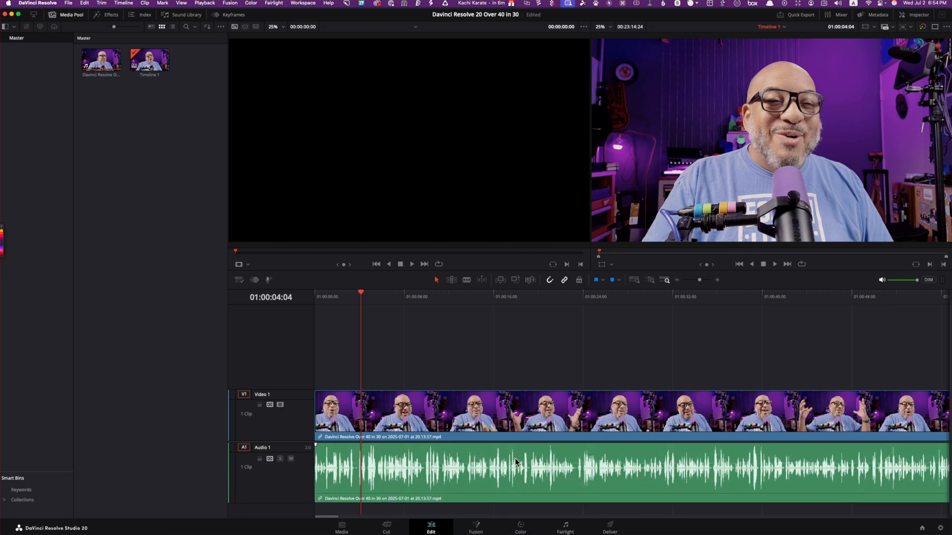
scroll(516, 462, "up", 4)
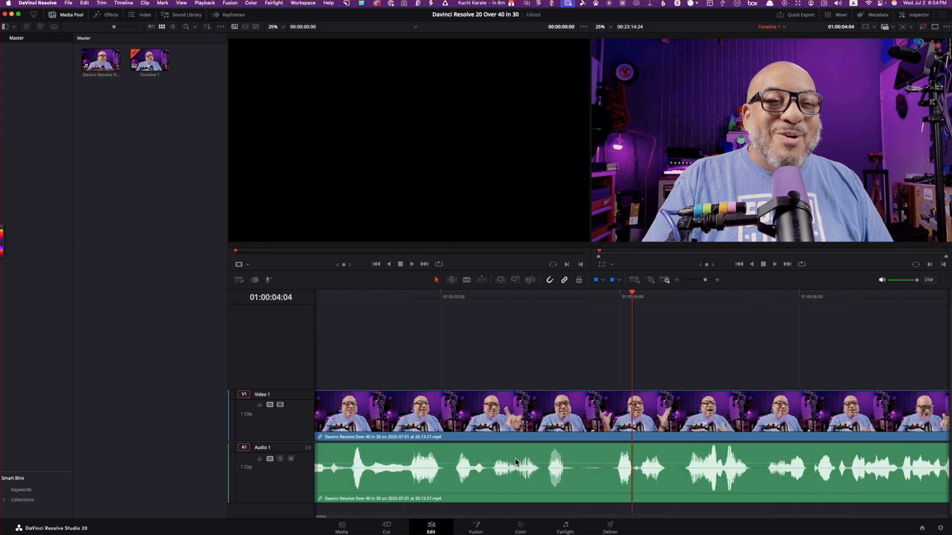
scroll(516, 462, "down", 2)
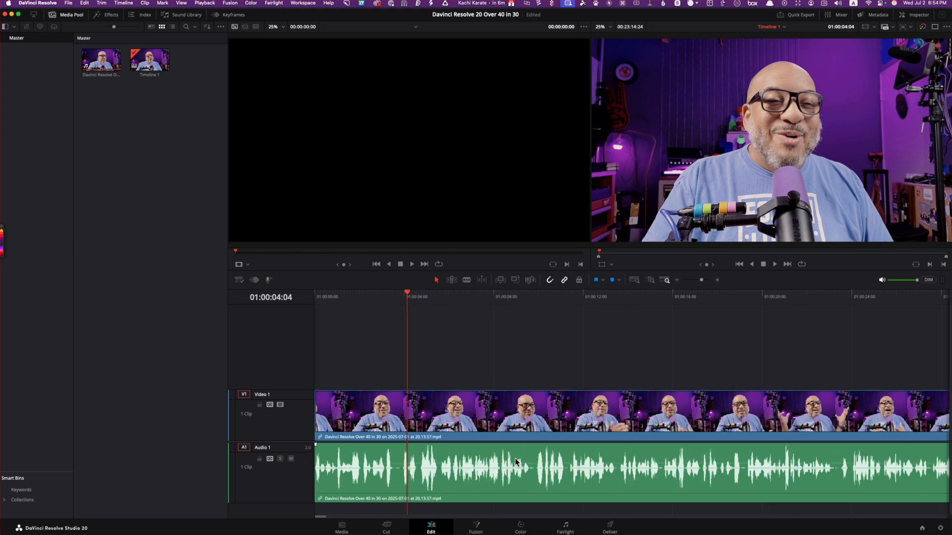
scroll(516, 461, "up", 3)
scroll(516, 461, "down", 5)
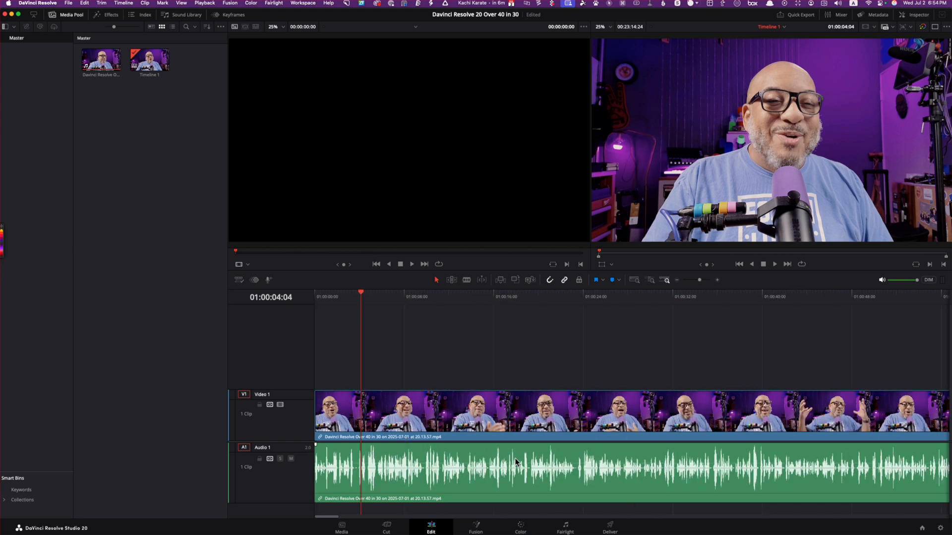
- Switch to the Cut page and enlarge the timeline track to show its full audio waveform
left_click(386, 529)
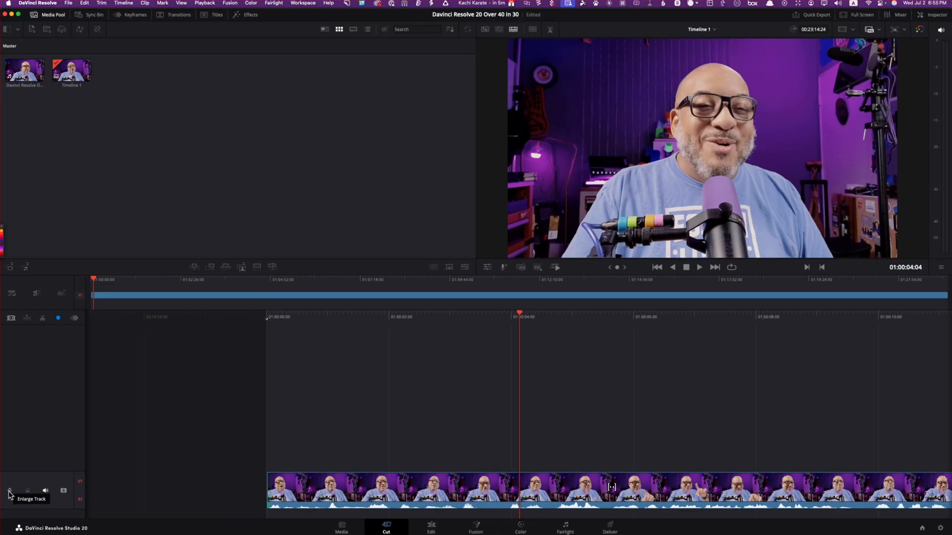
left_click(10, 491)
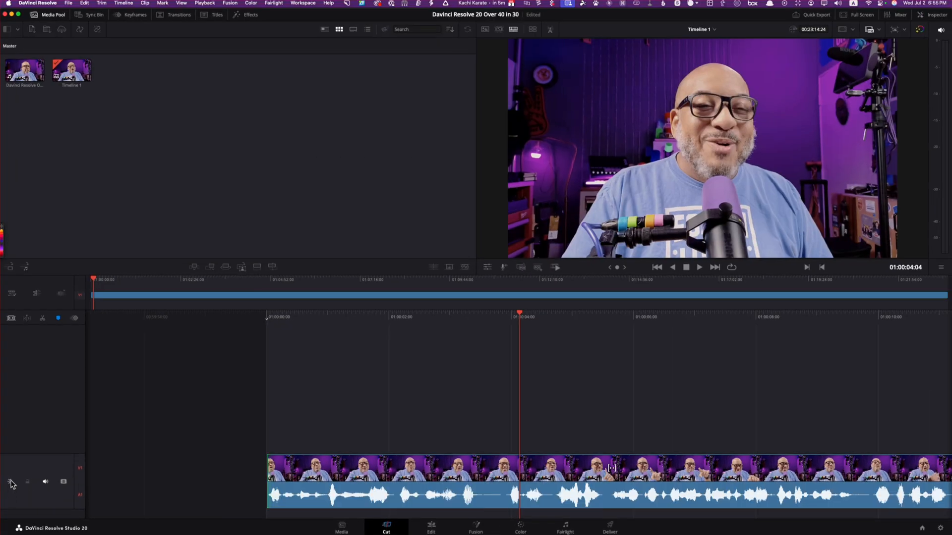
left_click(12, 483)
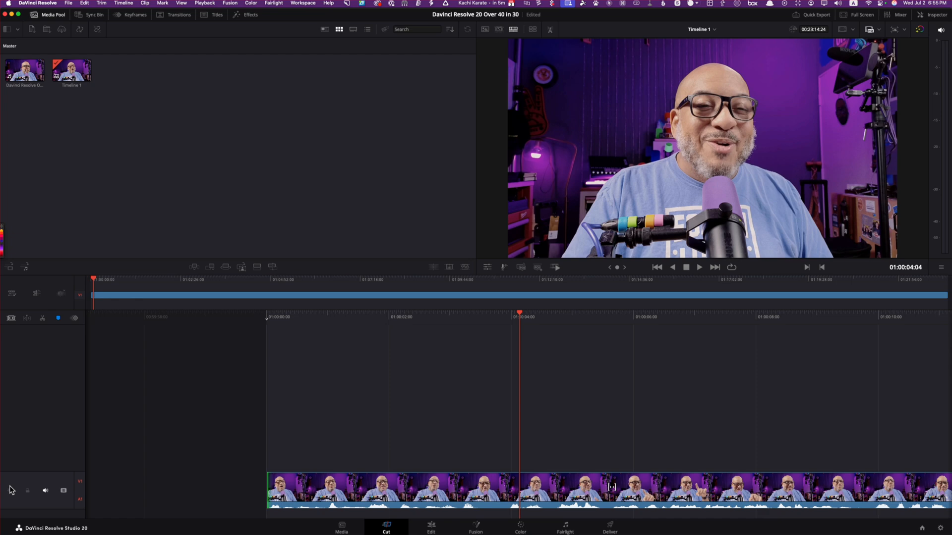
left_click(10, 490)
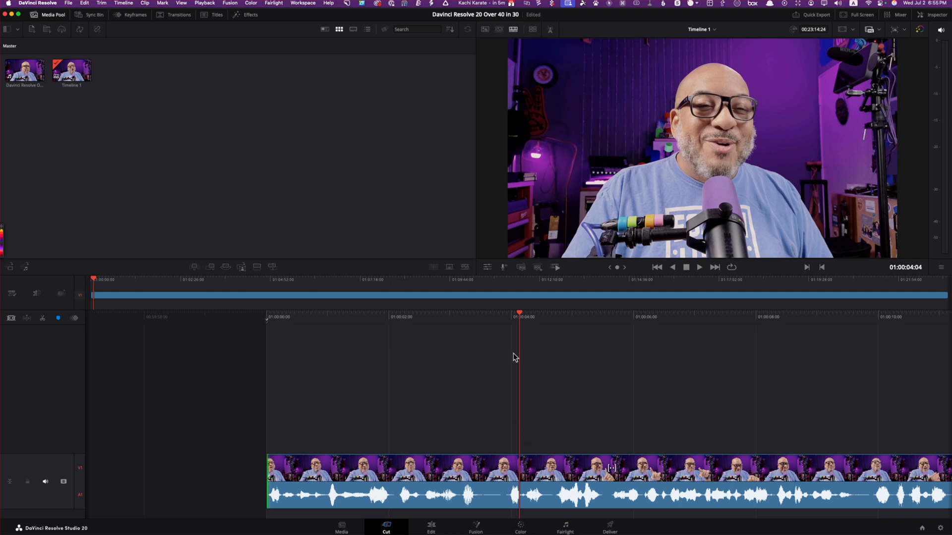
- Mark an in point at 01:00:04:17 and an out point at 01:00:09:24, and ripple delete the marked range
left_click_drag(527, 313, 496, 321)
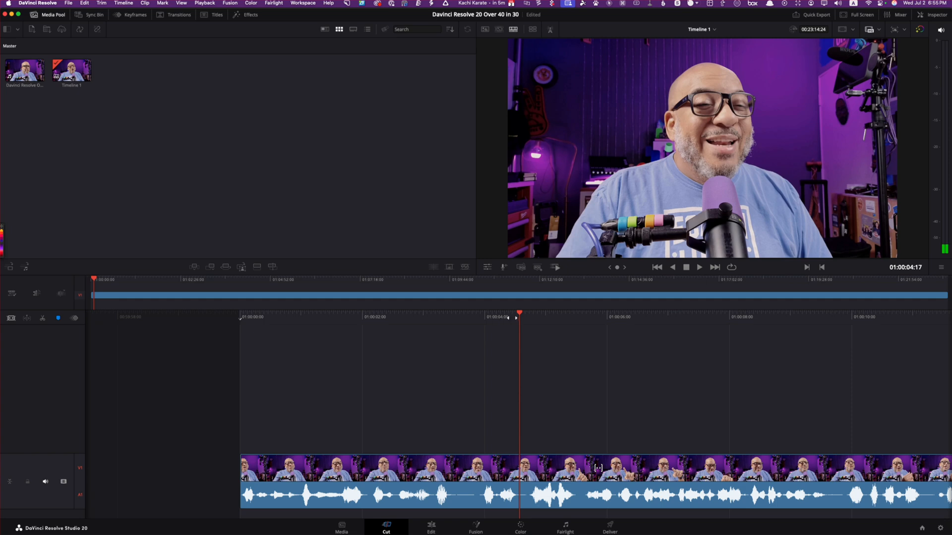
key("i")
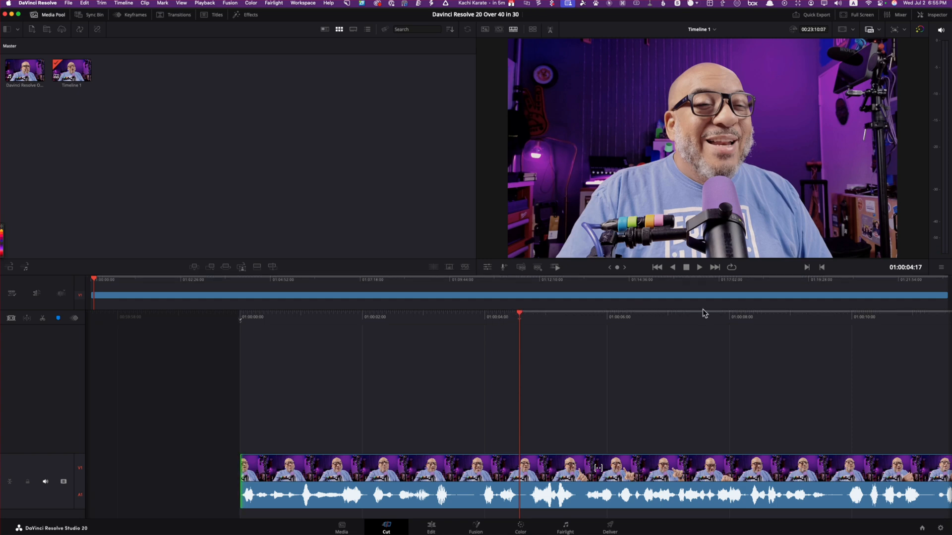
left_click_drag(696, 312, 376, 325)
key("o")
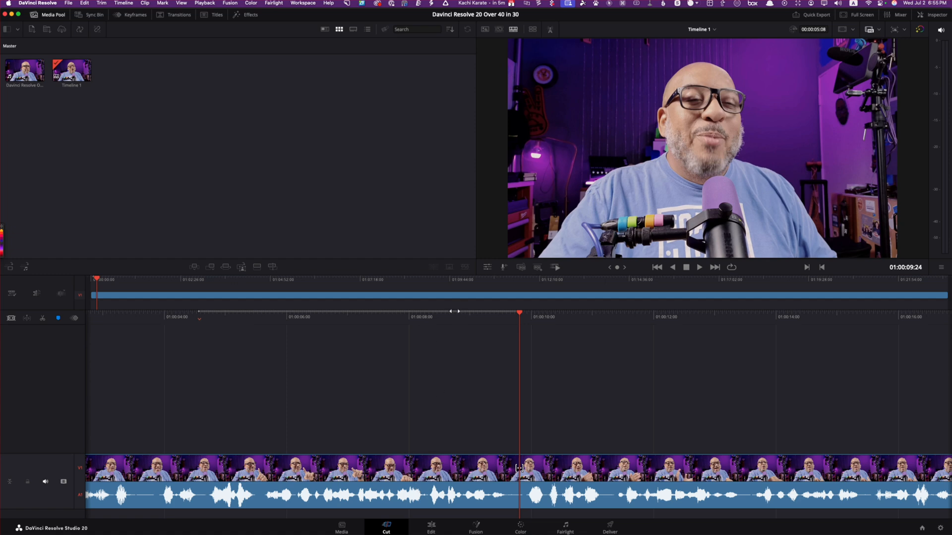
key("BackSpace")
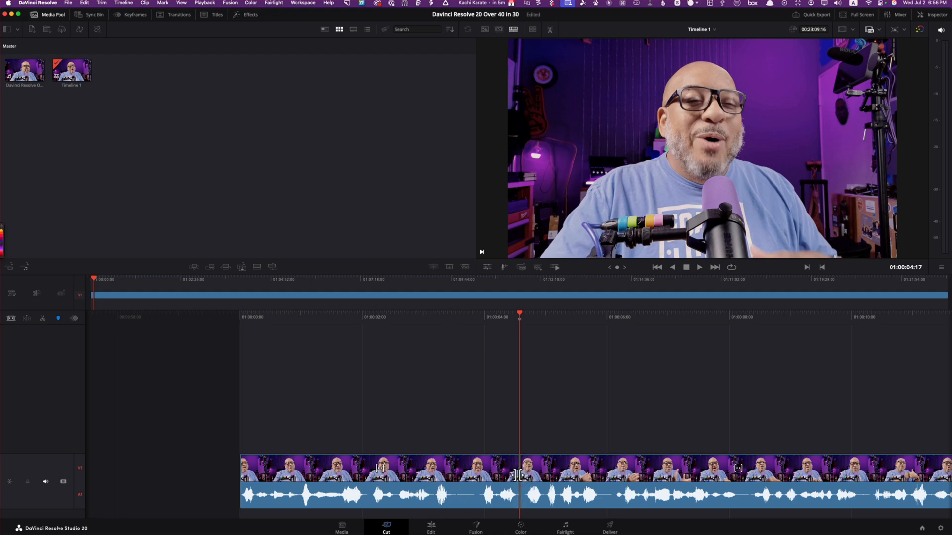
- Trim the edit point between the two clips by a few frames and mute the playback audio
left_click(519, 475)
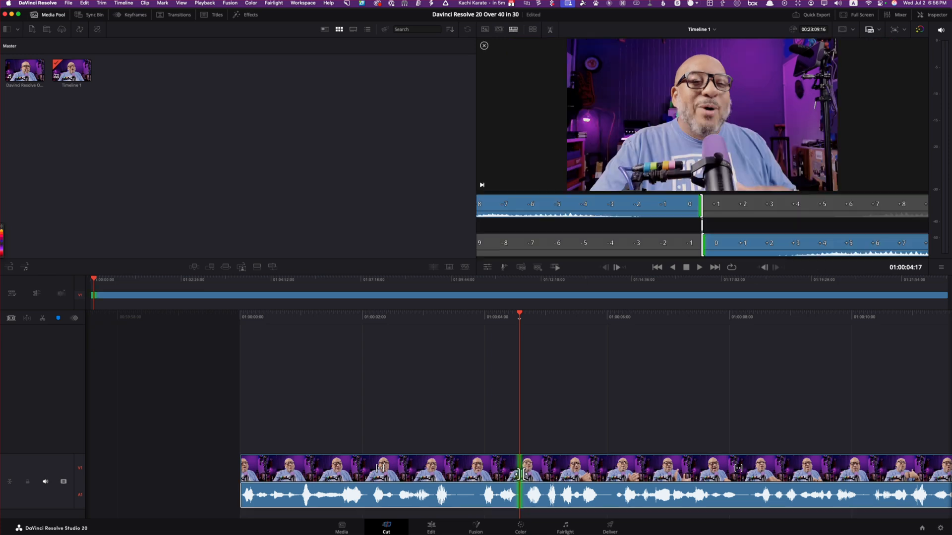
mouse_move(518, 475)
left_mouse_down()
mouse_move(527, 474)
mouse_move(469, 471)
mouse_move(560, 474)
mouse_move(515, 474)
left_mouse_up()
left_click(525, 471)
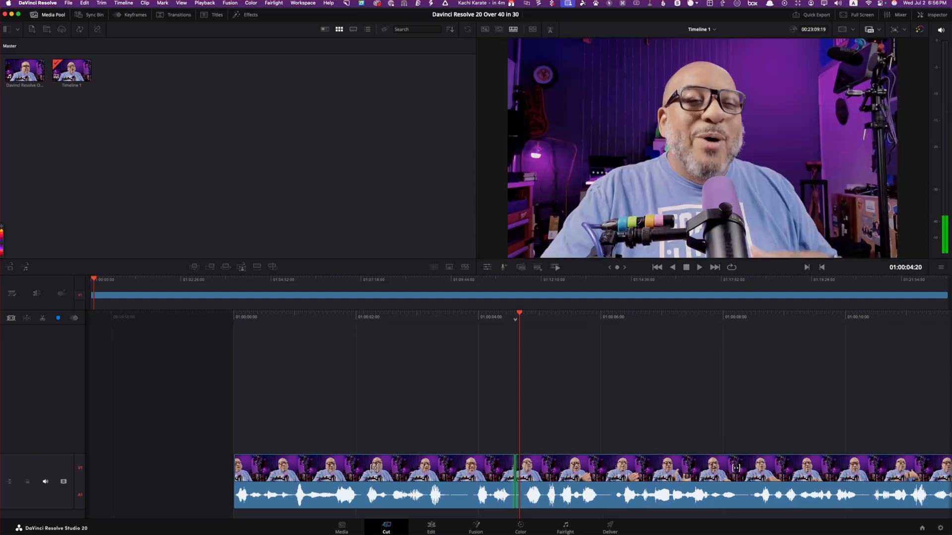
left_click(941, 31)
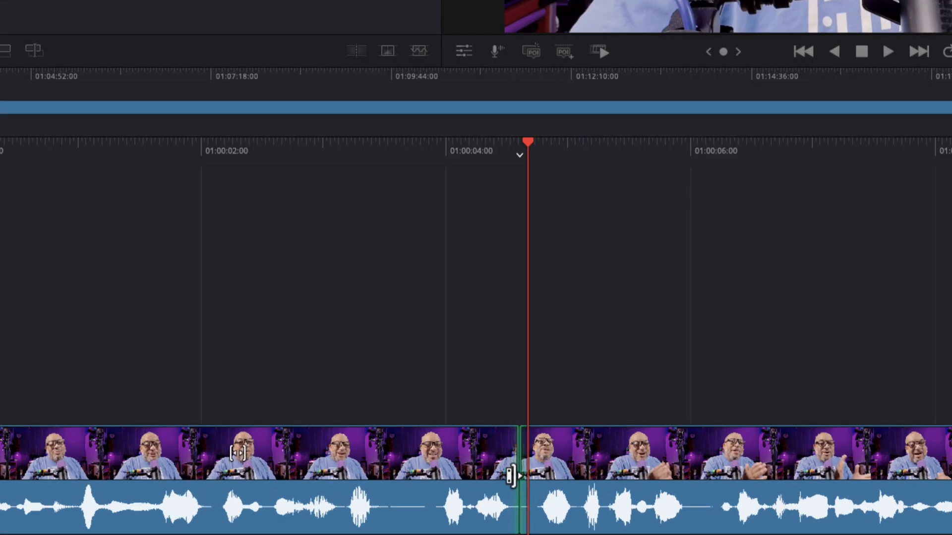
- Fine-tune the start of the second clip at the cut and select both sides of the edit point
left_click(512, 480)
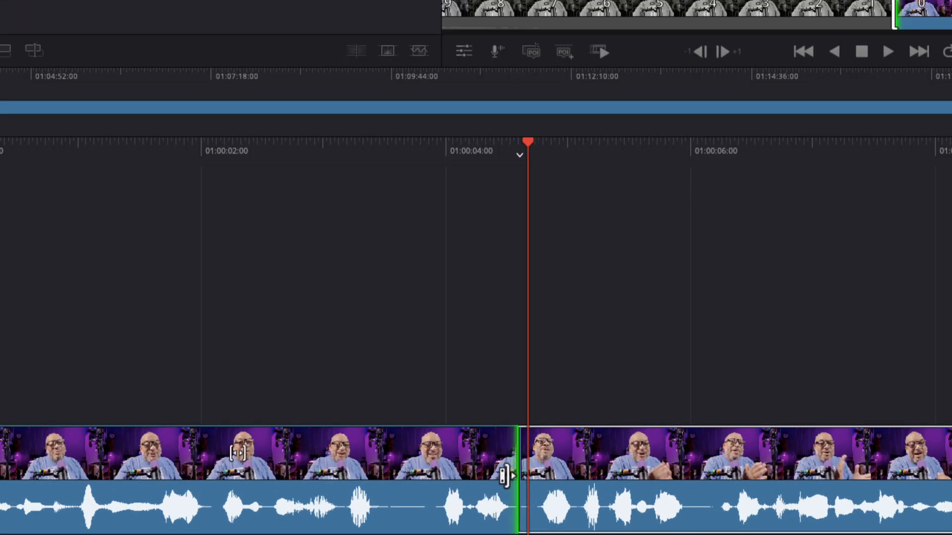
left_click_drag(505, 476, 526, 462)
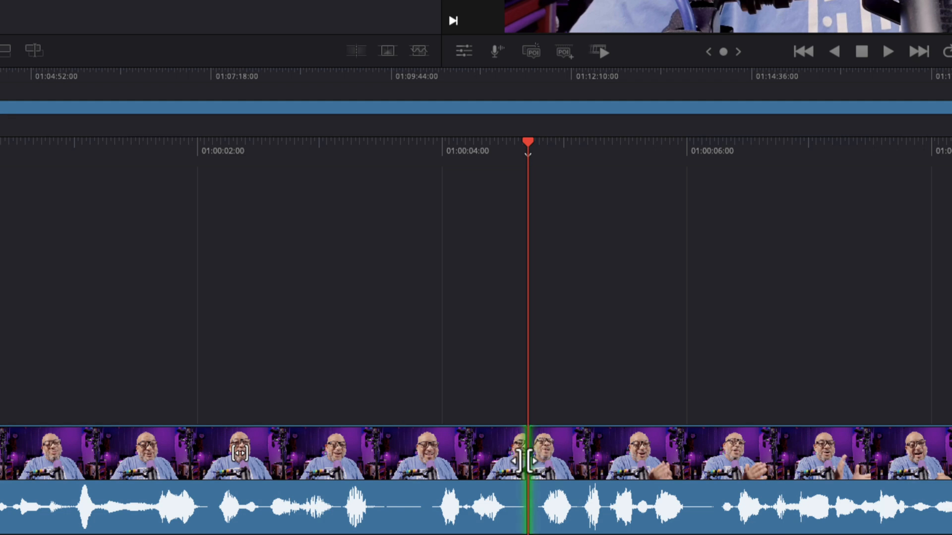
left_click(524, 461)
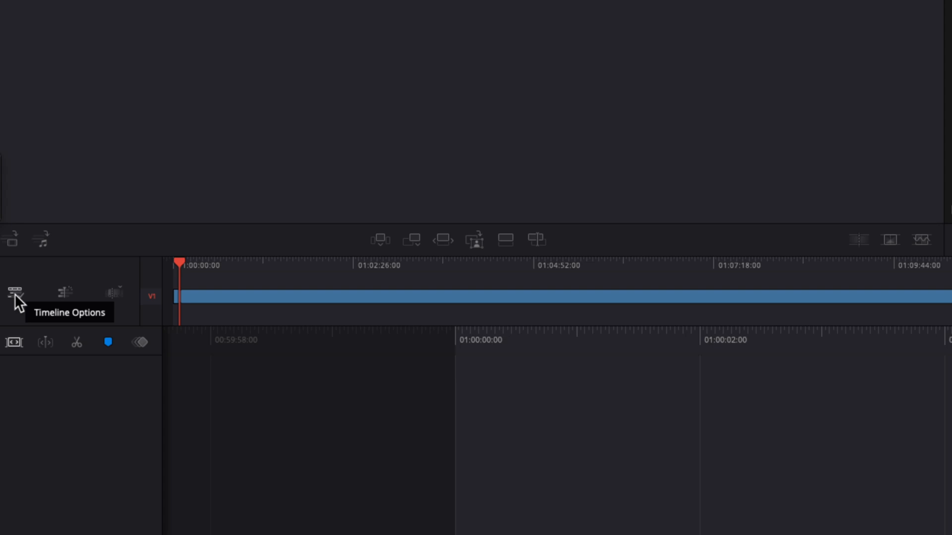
- Turn ripple off and trim the second clip's start to just before 01:00:08:00, leaving a gap
left_click(15, 294)
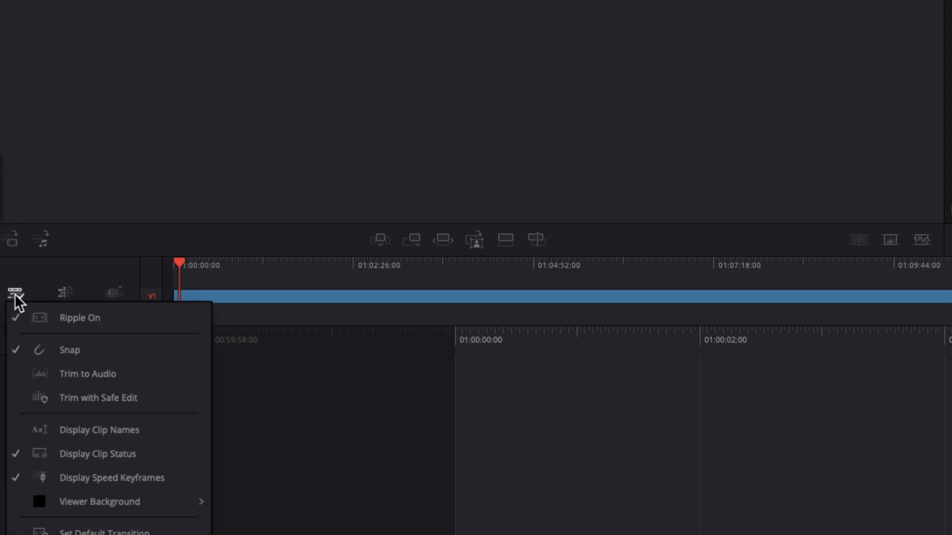
left_click(71, 316)
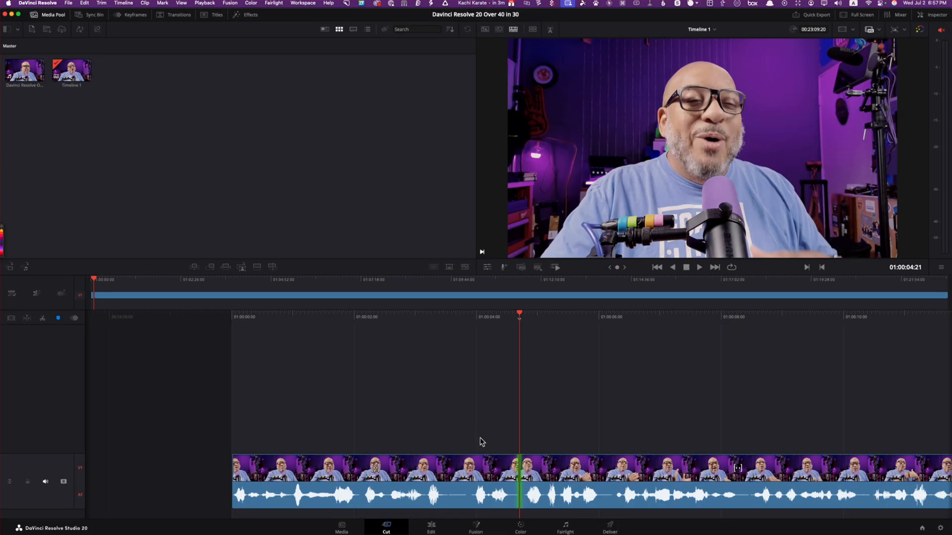
left_click_drag(525, 464, 726, 469)
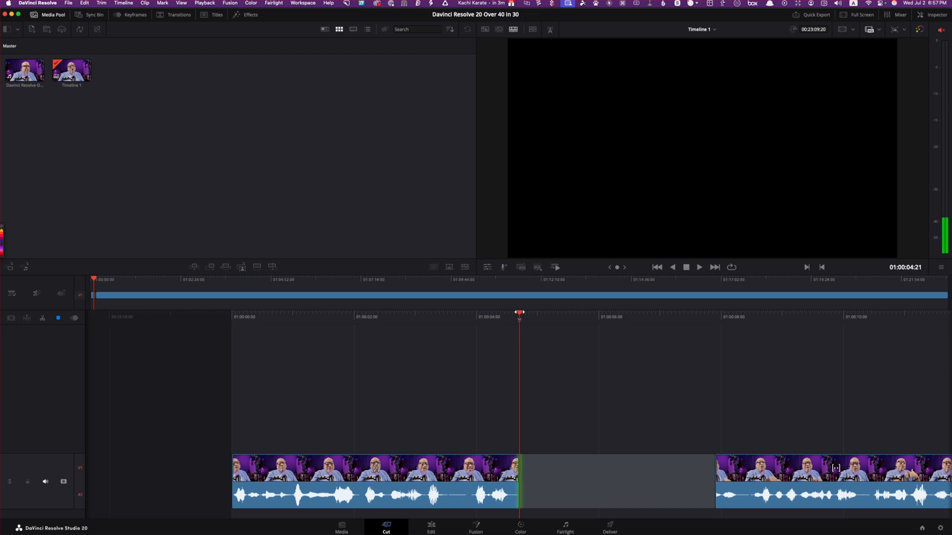
- Narrow the gap by bringing the start of the second clip to about 01:00:07:10
left_click_drag(519, 312, 522, 339)
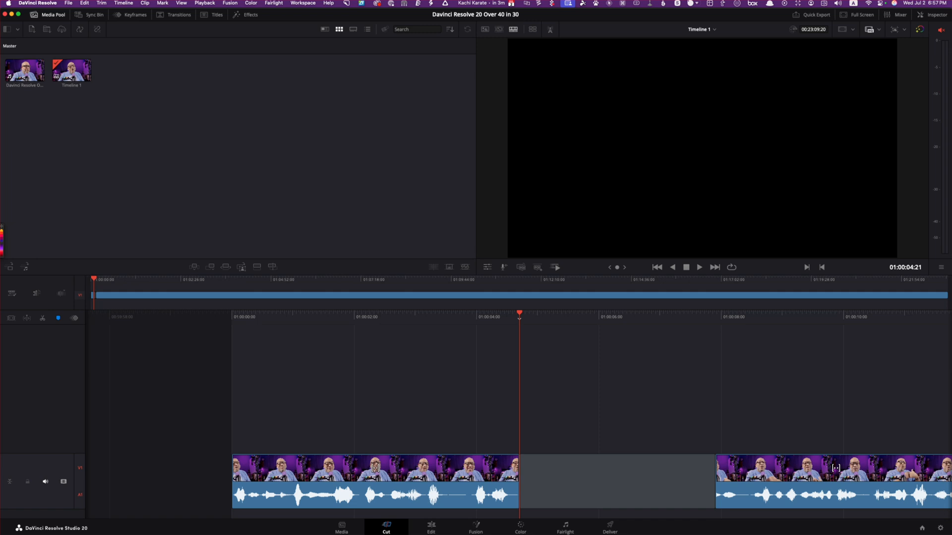
key("v")
left_click_drag(720, 478, 687, 479)
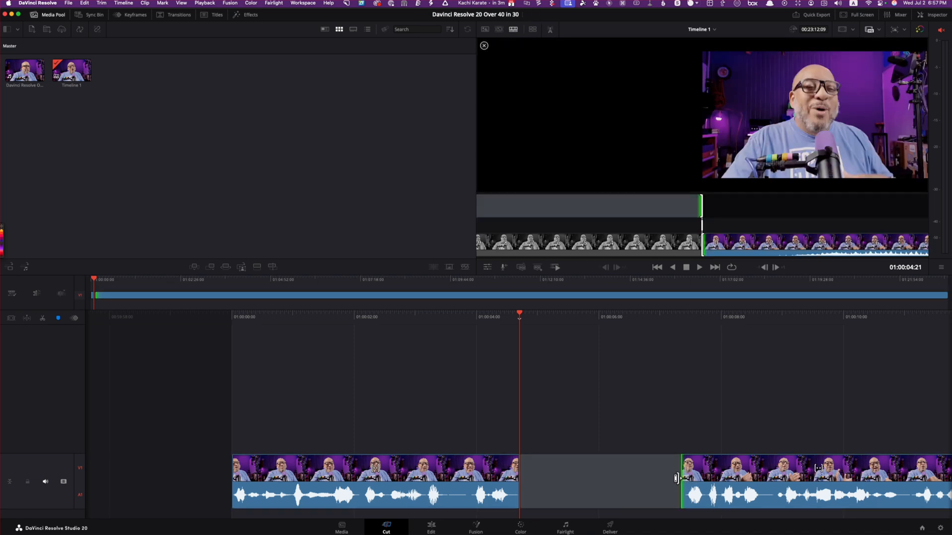
- Delete the gap between the two clips and turn ripple on again
left_click(572, 478)
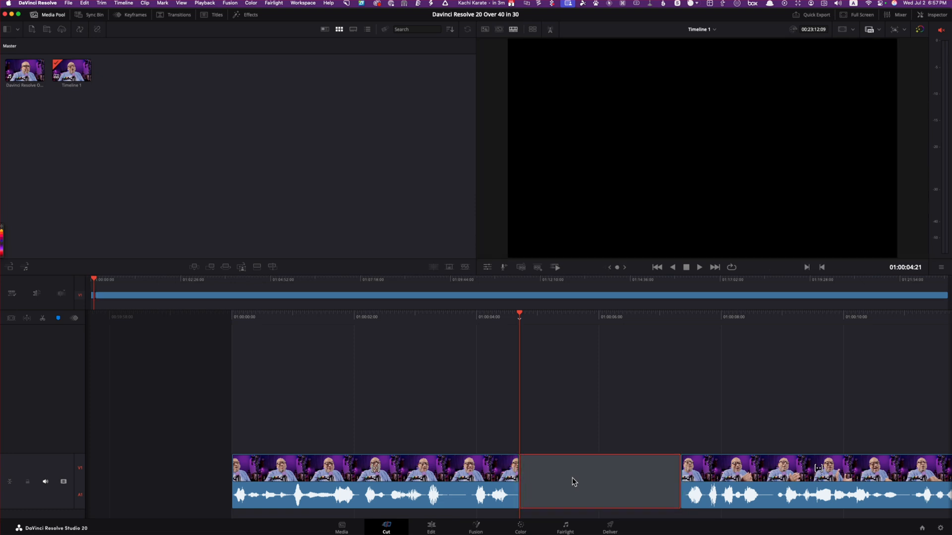
key("BackSpace")
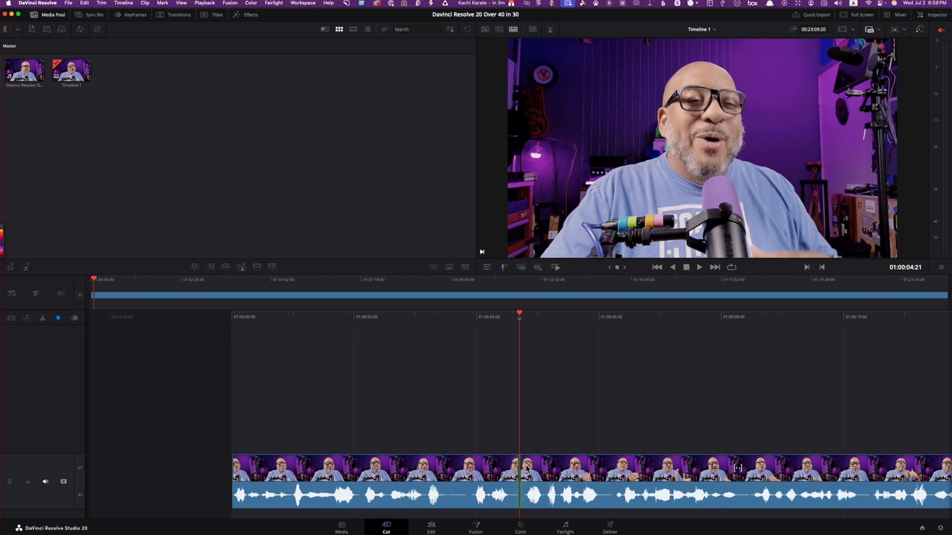
left_click(12, 294)
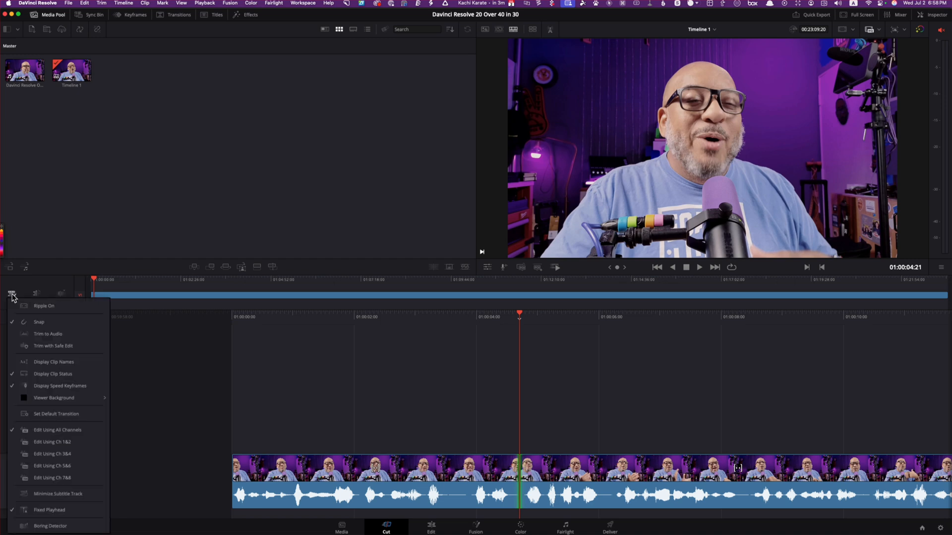
left_click(27, 307)
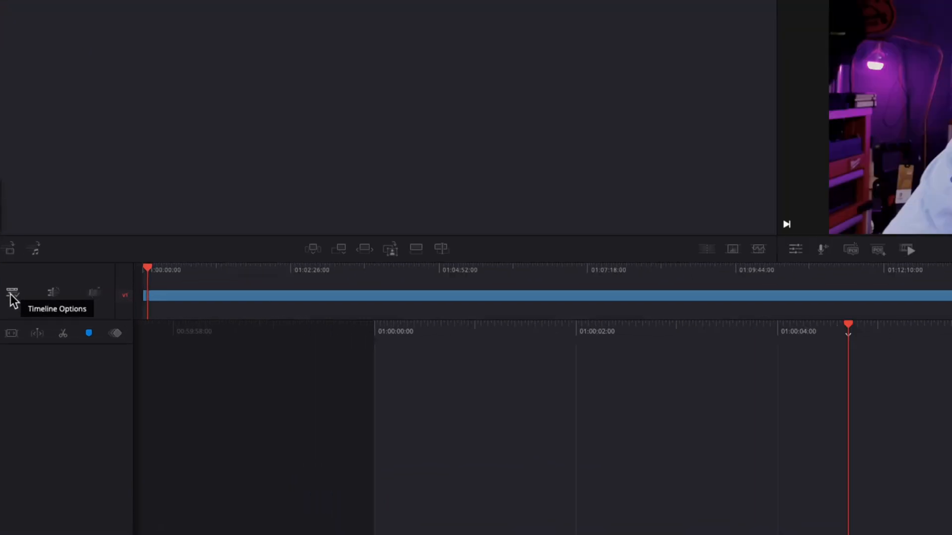
- Turn the fixed playhead off, try scrubbing the timeline, and enable the fixed playhead again
left_click(12, 294)
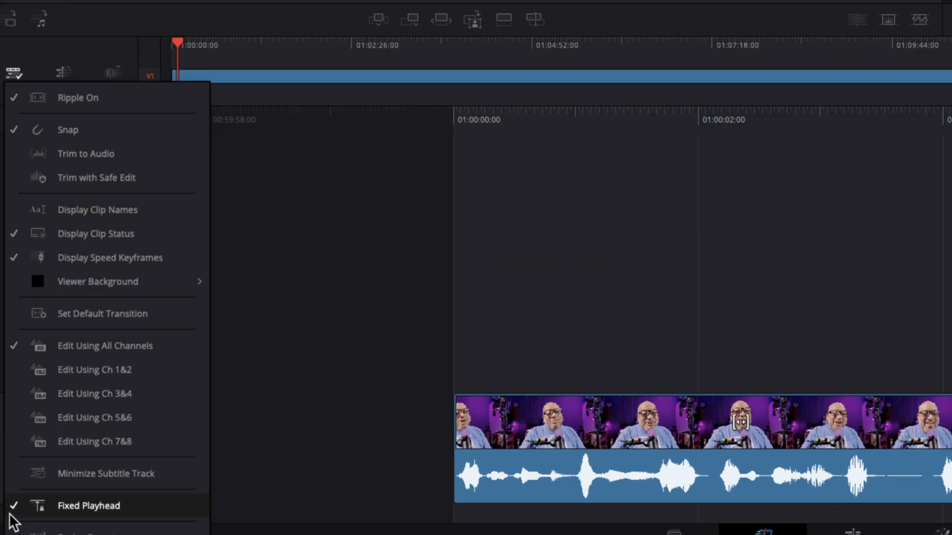
left_click(37, 505)
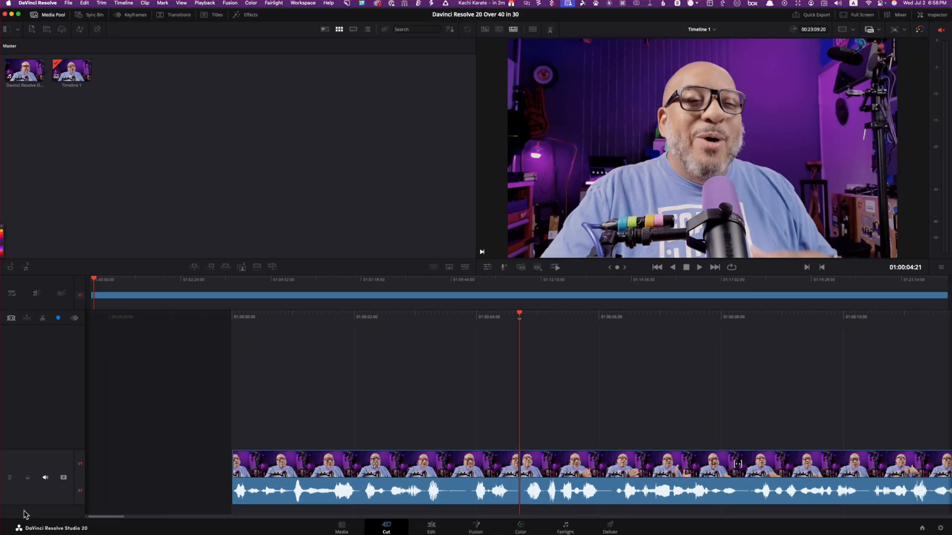
left_click_drag(520, 312, 520, 390)
left_click(12, 294)
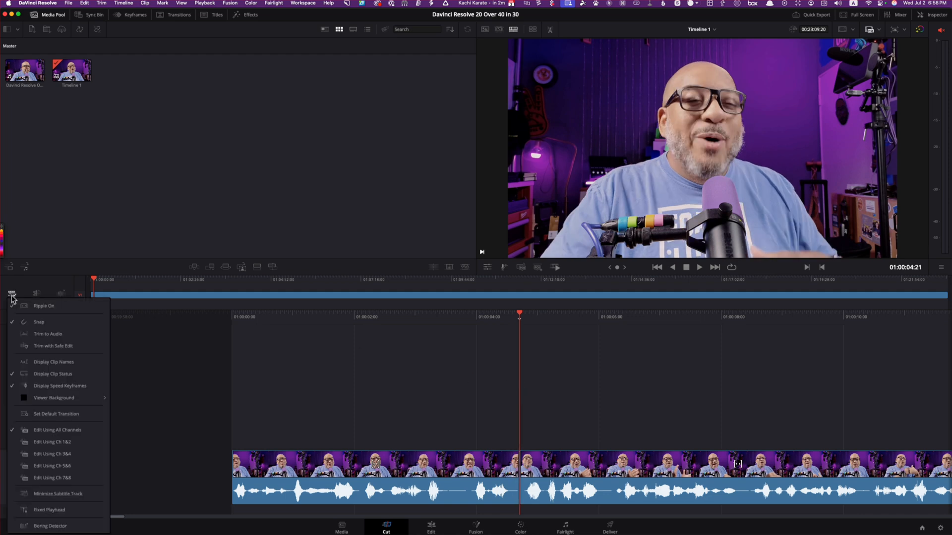
left_click(72, 516)
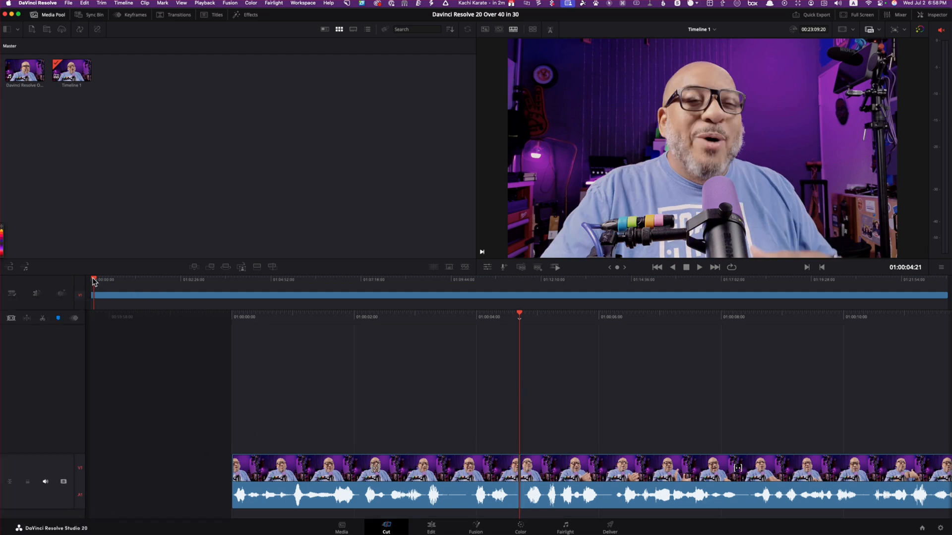
- Scrub through the full timeline overview and jump between edit points, returning to the cut at 01:00:04:21
left_click_drag(96, 283, 282, 323)
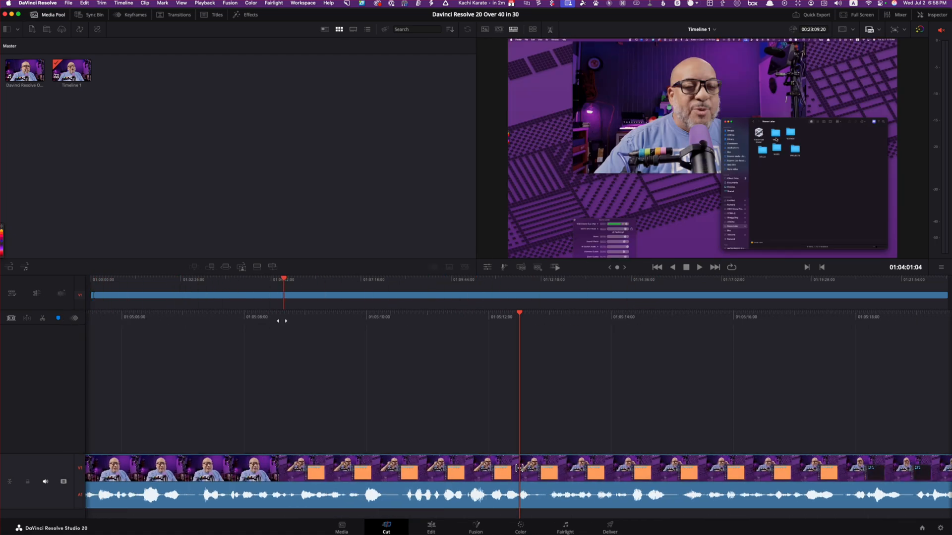
key("Up")
key("Down")
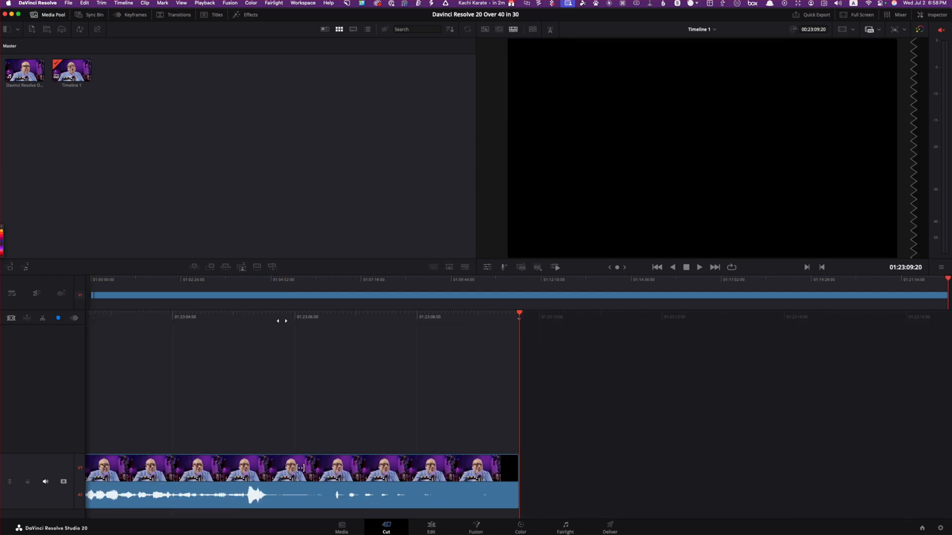
key("Up")
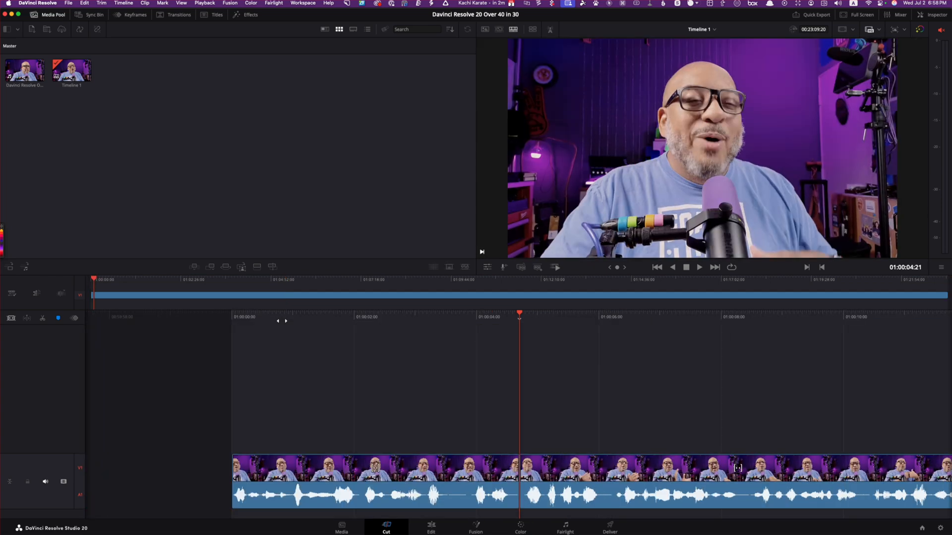
- Jump back and forth between the timeline's edit points and select the nearest one
key("Down")
key("Up")
key("Up")
key("Down")
key("v")
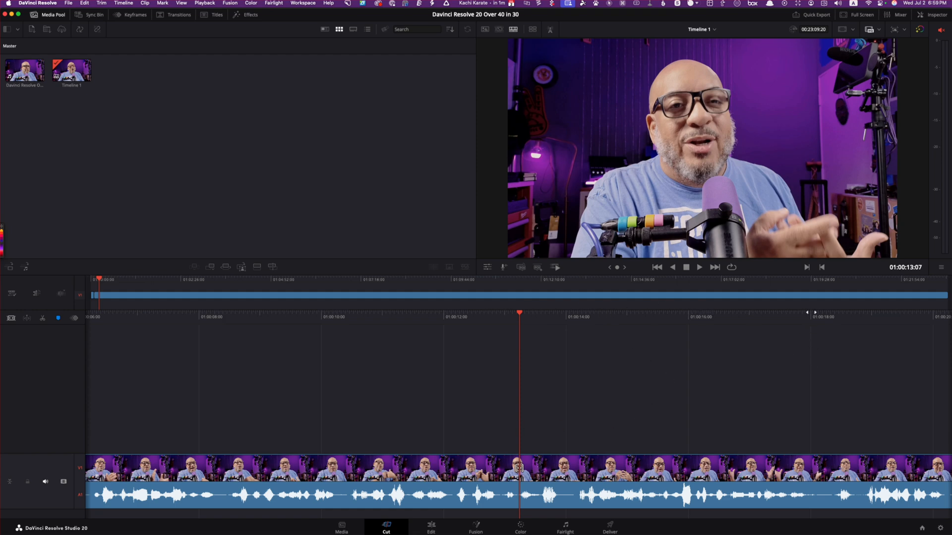
- Split the clip at 01:00:18:00 and ripple trim the following clip's start to 01:00:18:11
left_click_drag(811, 313, 518, 328)
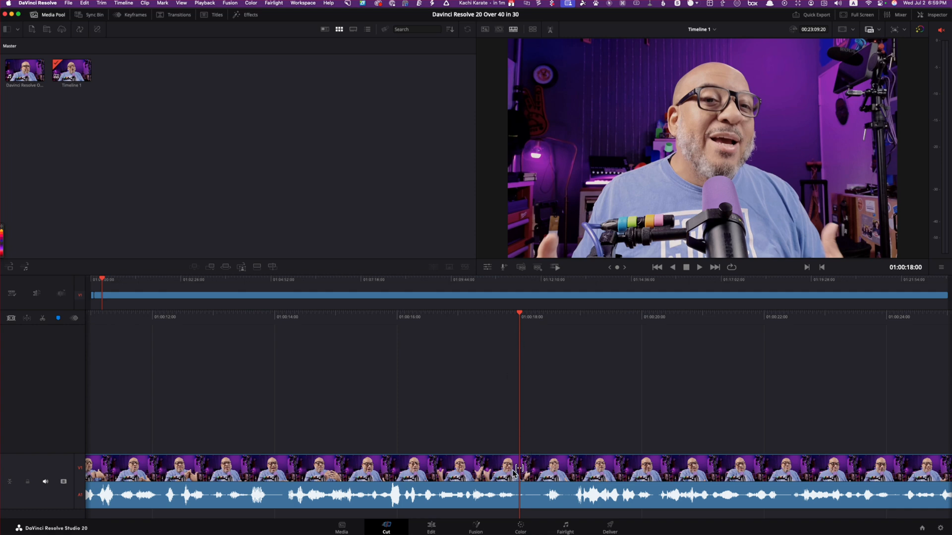
key("super+b")
left_click_drag(519, 312, 497, 315)
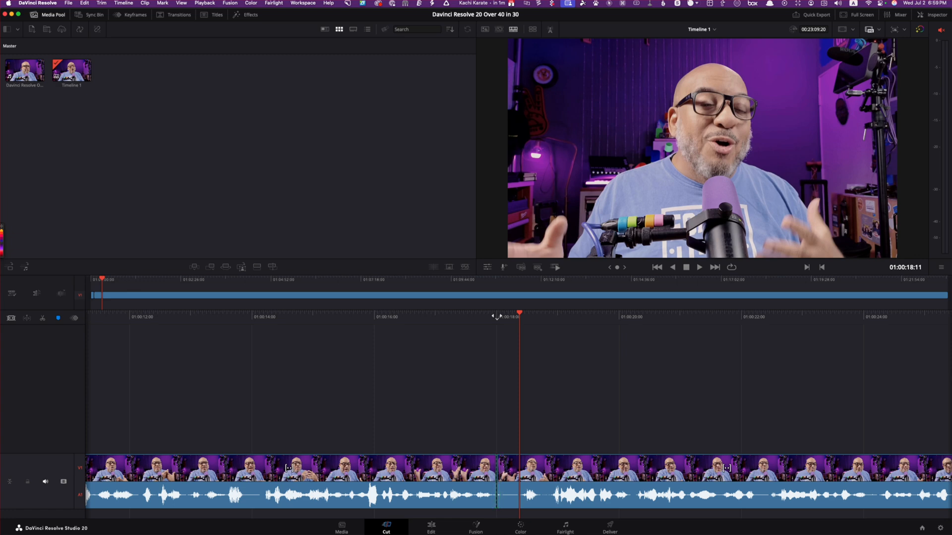
key("shift+super+bracketleft")
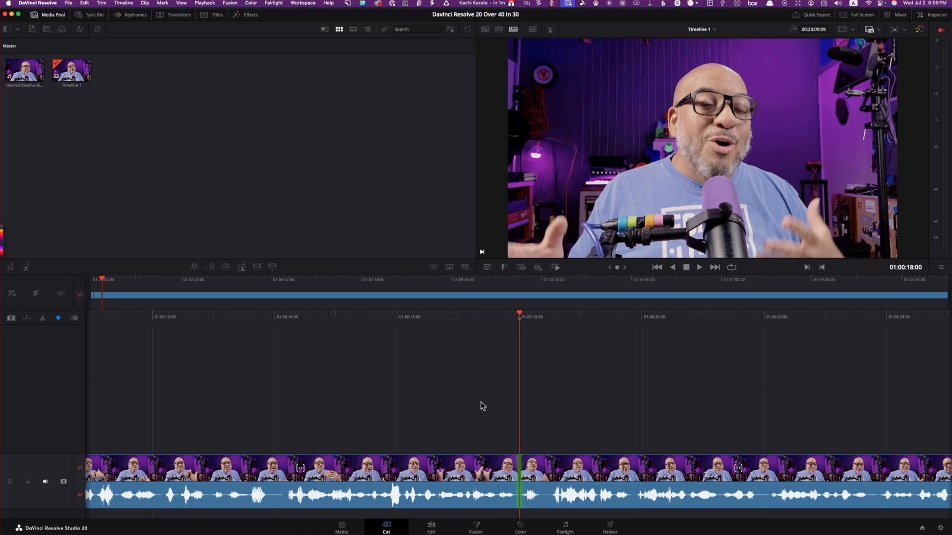
- Split the long clip further along the timeline at 01:00:57:19
left_click_drag(511, 316, 0, 319)
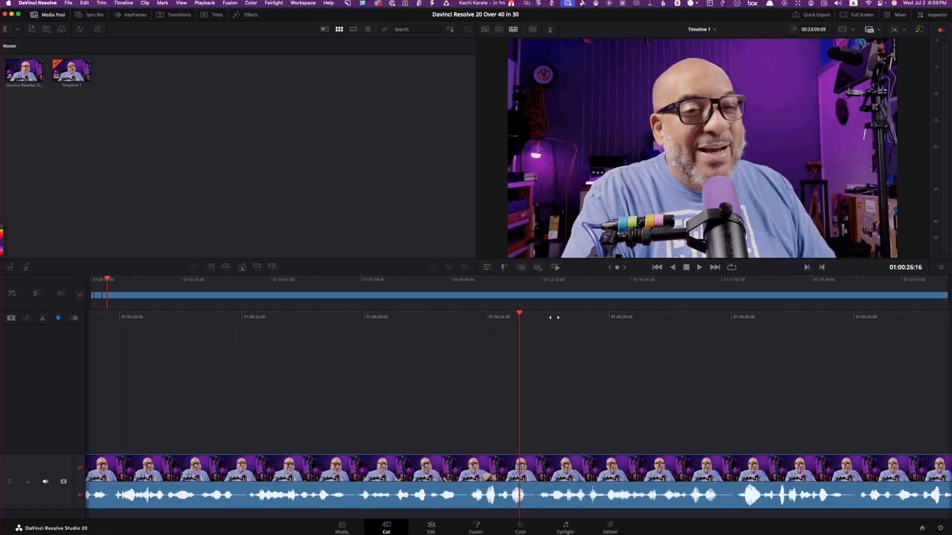
left_click_drag(642, 312, 1, 329)
left_click_drag(624, 316, 2, 316)
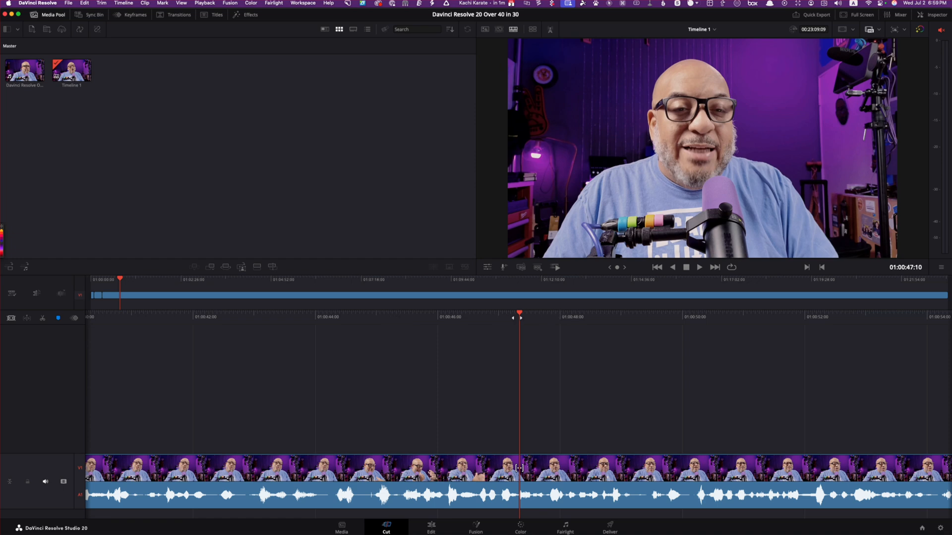
left_click_drag(551, 314, 3, 334)
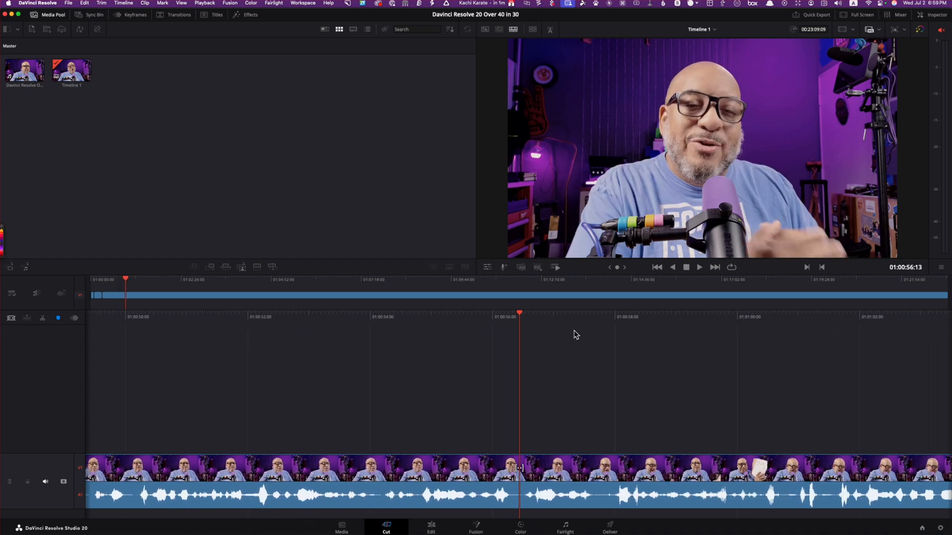
left_click_drag(596, 310, 521, 323)
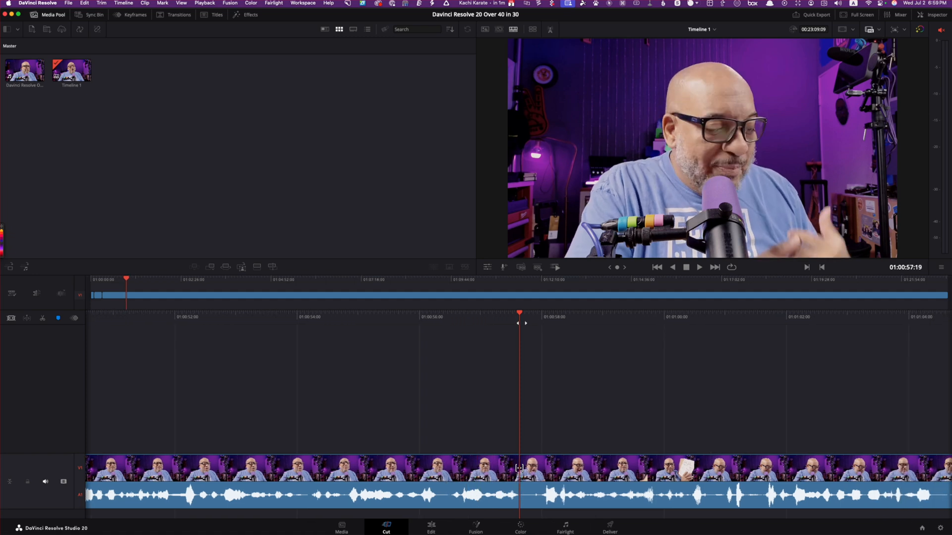
left_click(519, 468)
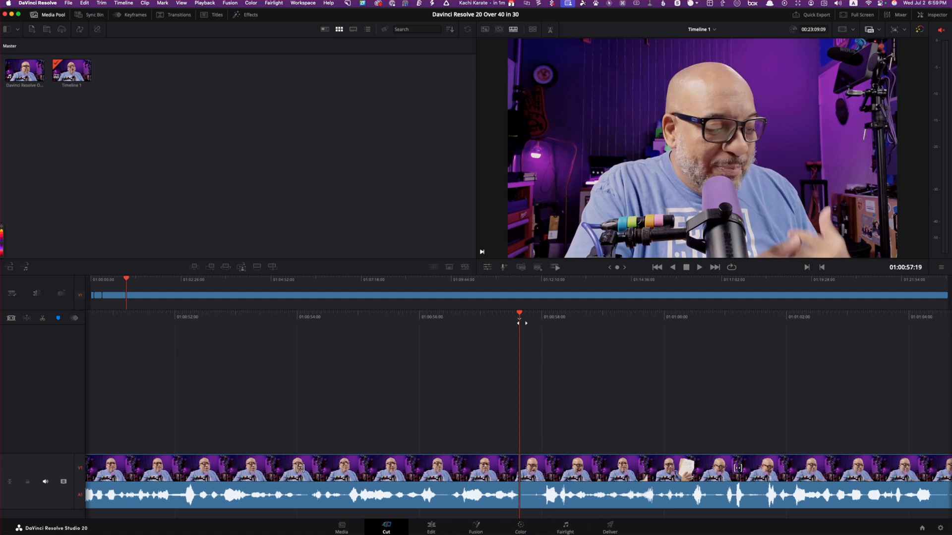
- Ripple trim about 11 frames off the start of the clip after the new cut, and leave that clip selected
key("v")
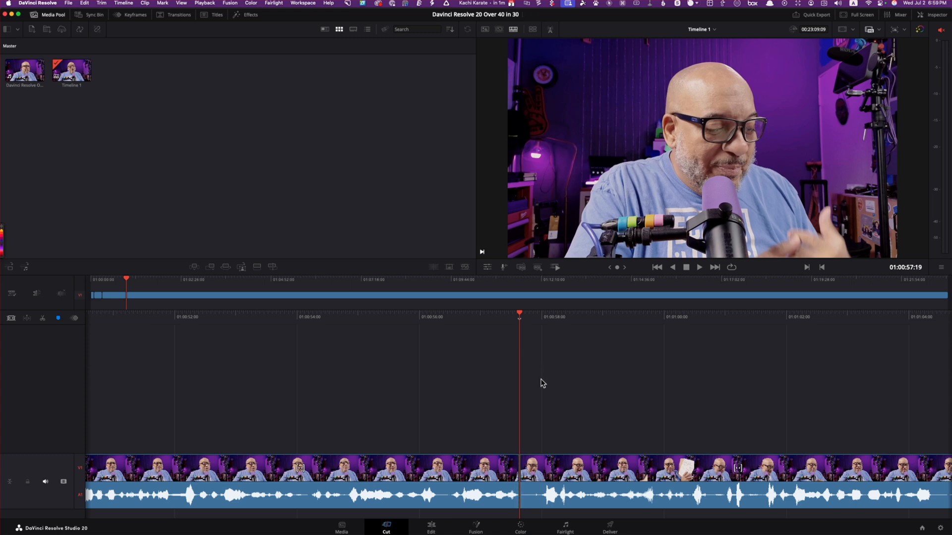
key("v")
key("v")
left_click(547, 469)
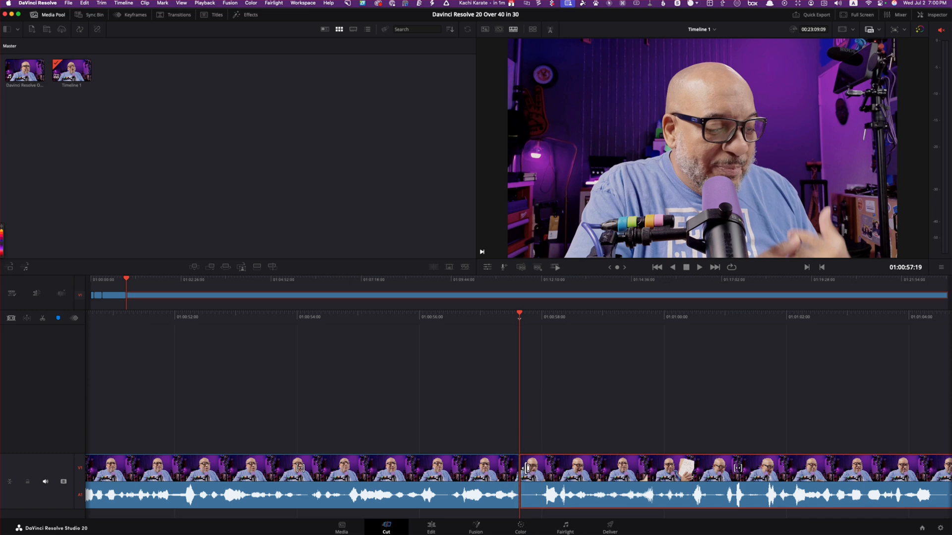
left_click(527, 468)
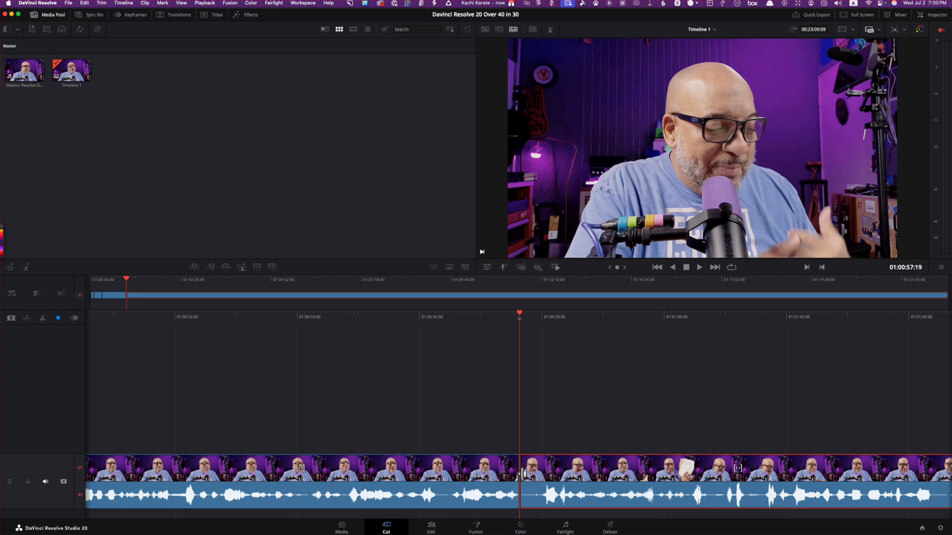
left_click_drag(524, 474, 547, 475)
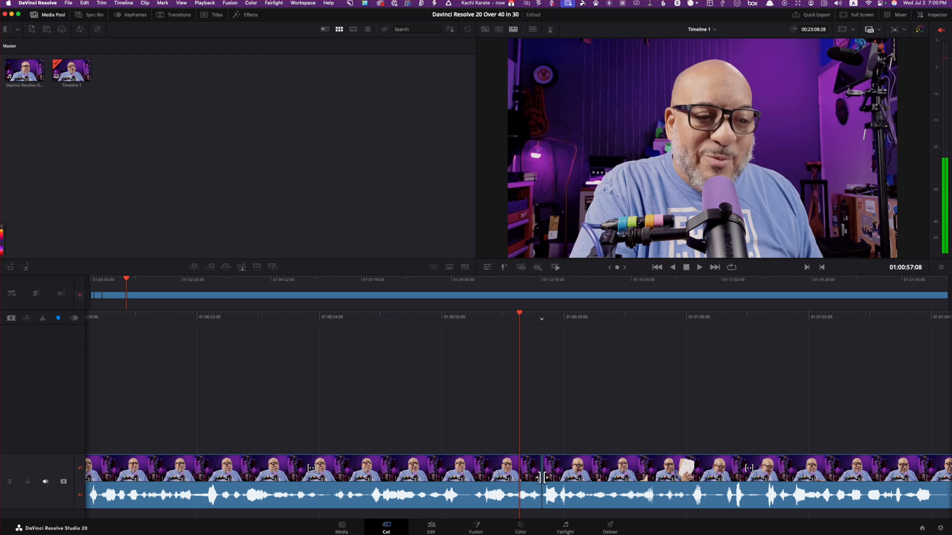
left_click(544, 478)
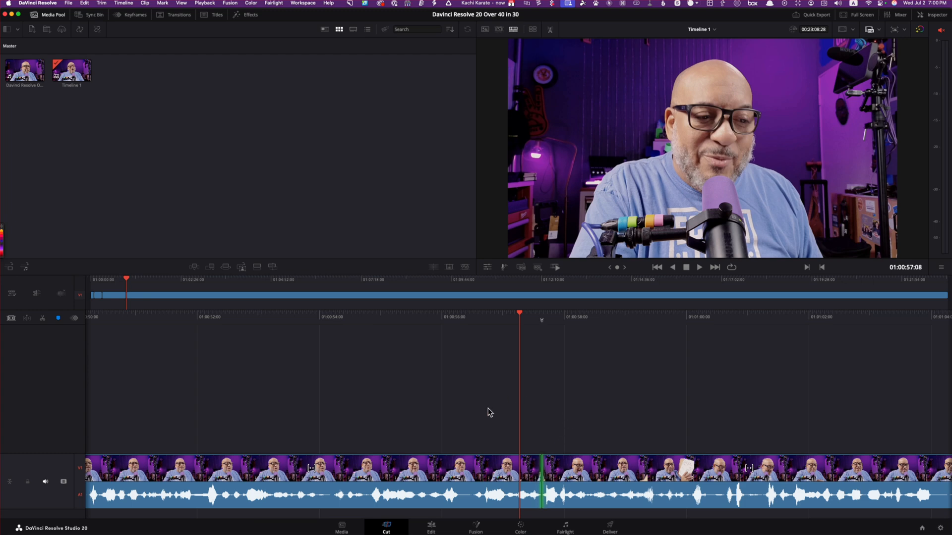
left_click(624, 466)
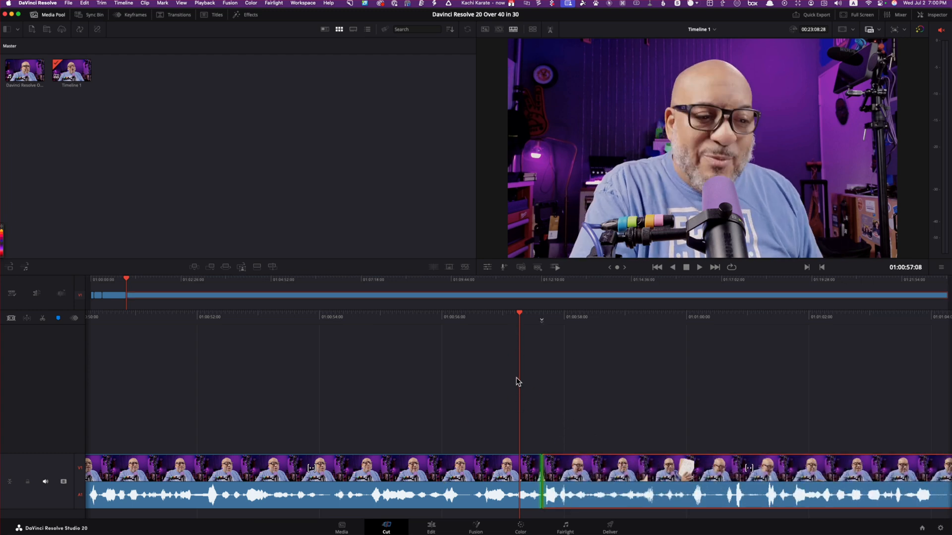
- Split the preceding clip at 01:00:51:28 and select the piece that follows the cut
left_click_drag(522, 312, 848, 358)
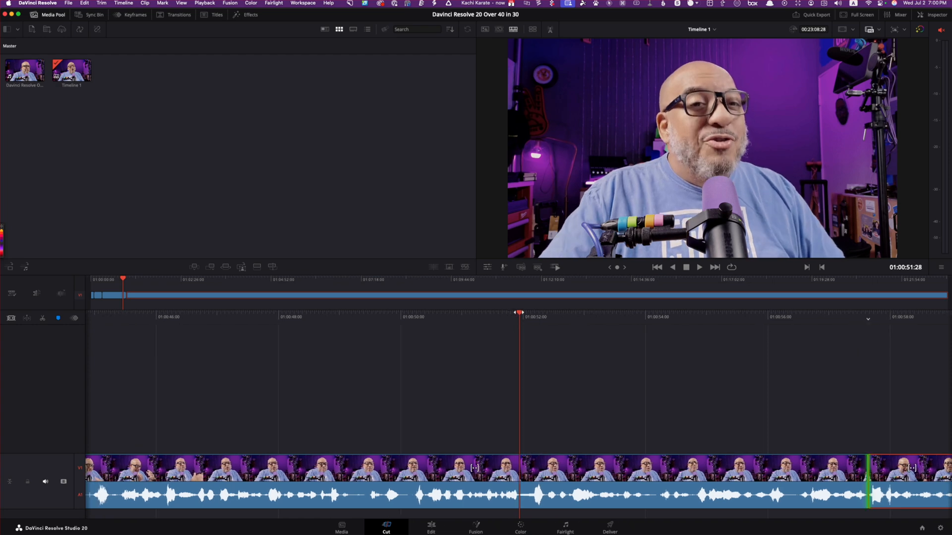
mouse_move(518, 305)
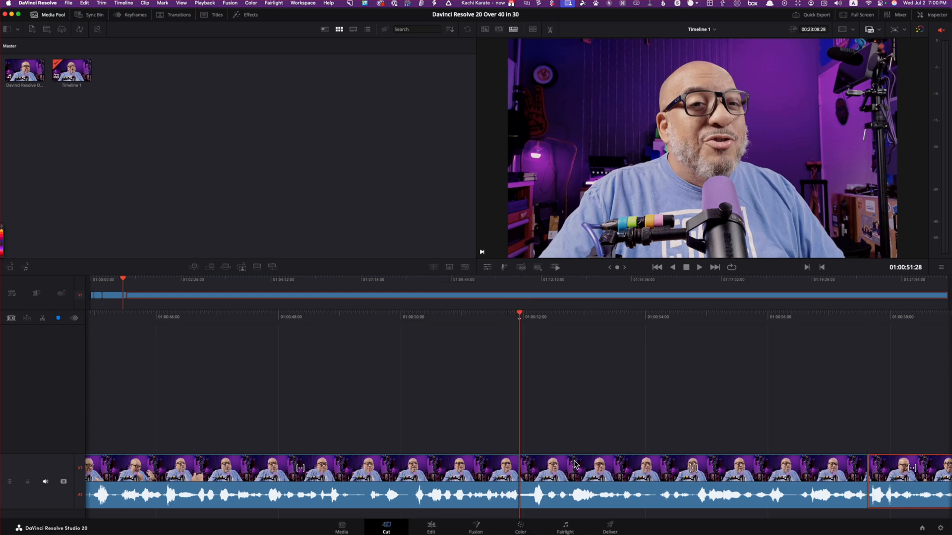
mouse_move(575, 461)
left_mouse_down()
mouse_move(560, 463)
mouse_move(570, 466)
left_mouse_up()
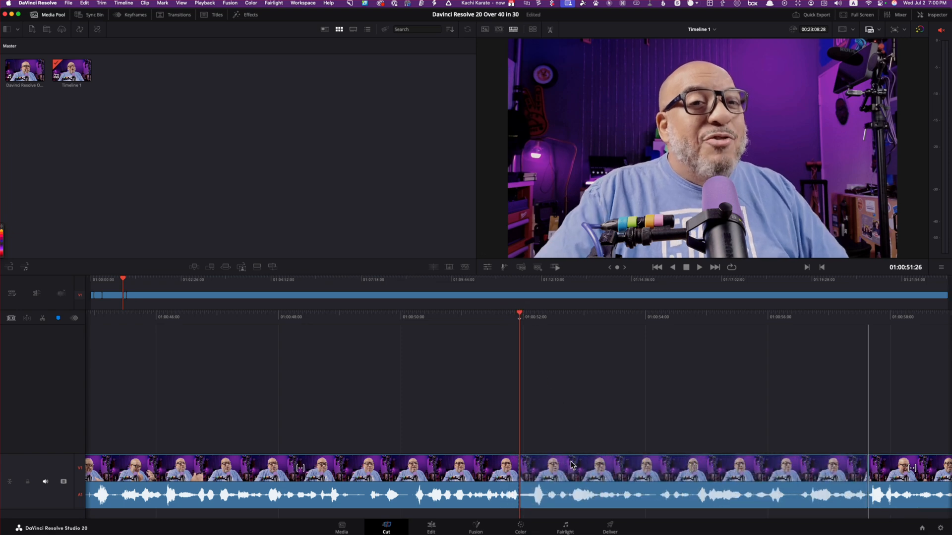
key("space")
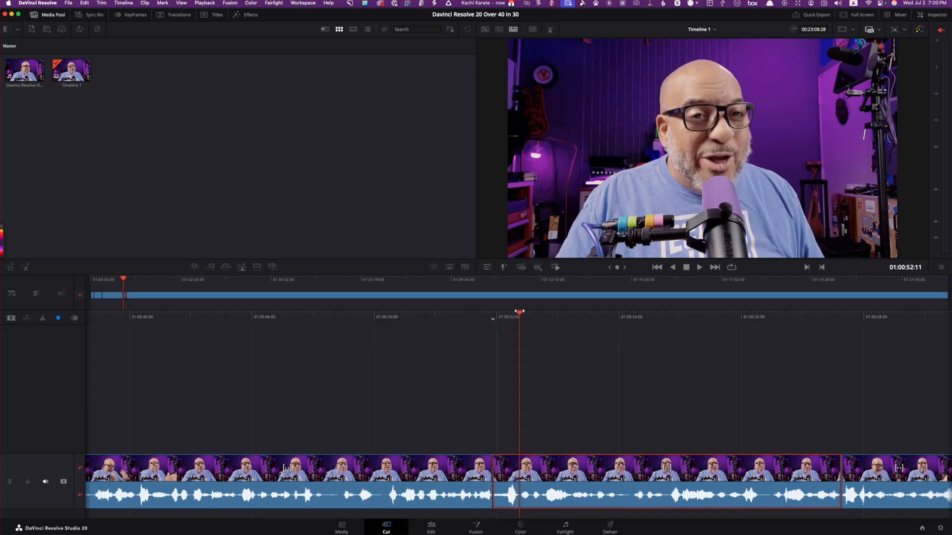
- Split the selected clip at 01:00:52:11 and delete the short piece before that point
left_click(520, 303)
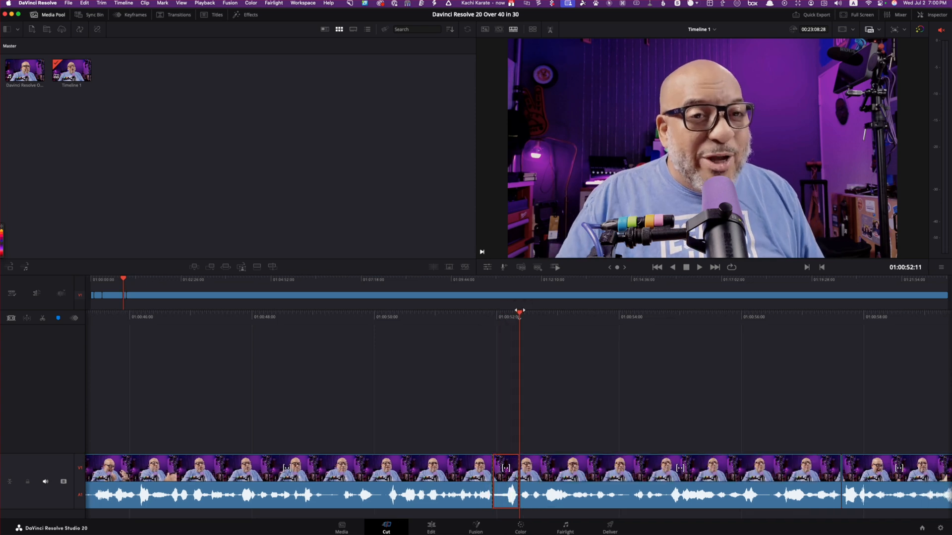
left_click_drag(507, 471, 503, 474)
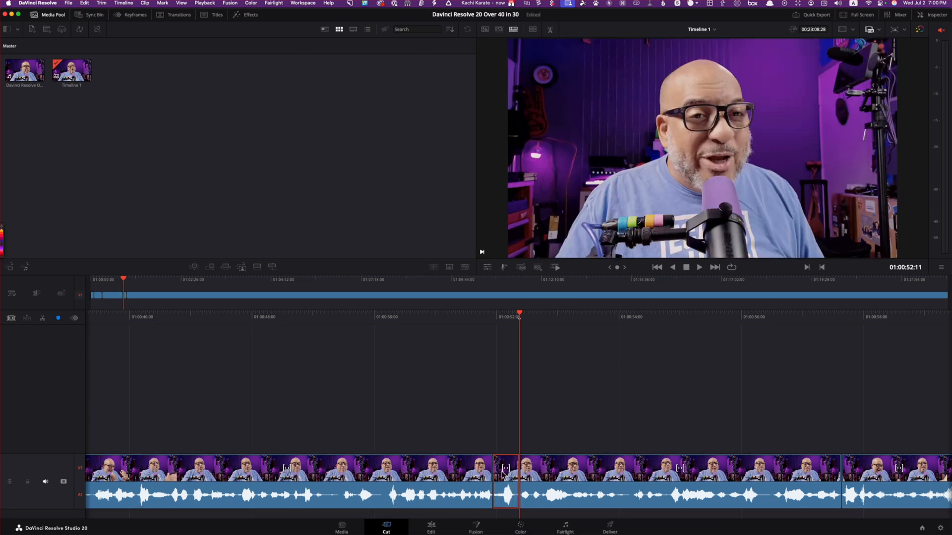
key("Delete")
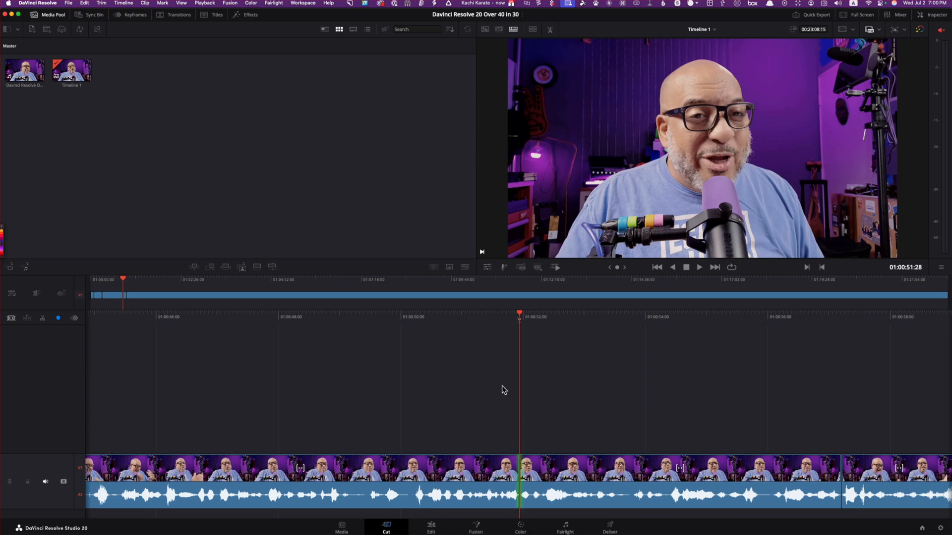
- Undo the deletion of the short piece and the edits before it, back through the split at 01:00:52:11
key("super+z")
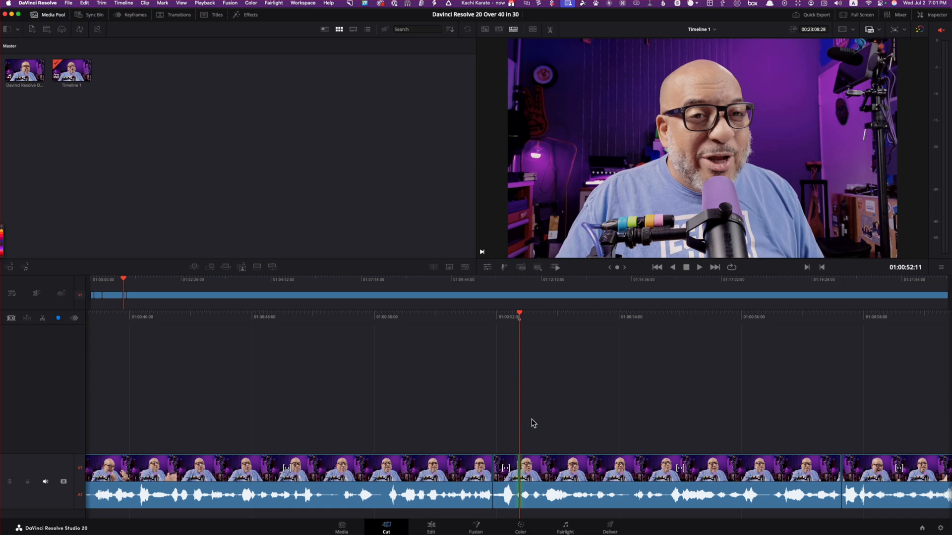
left_click(509, 479)
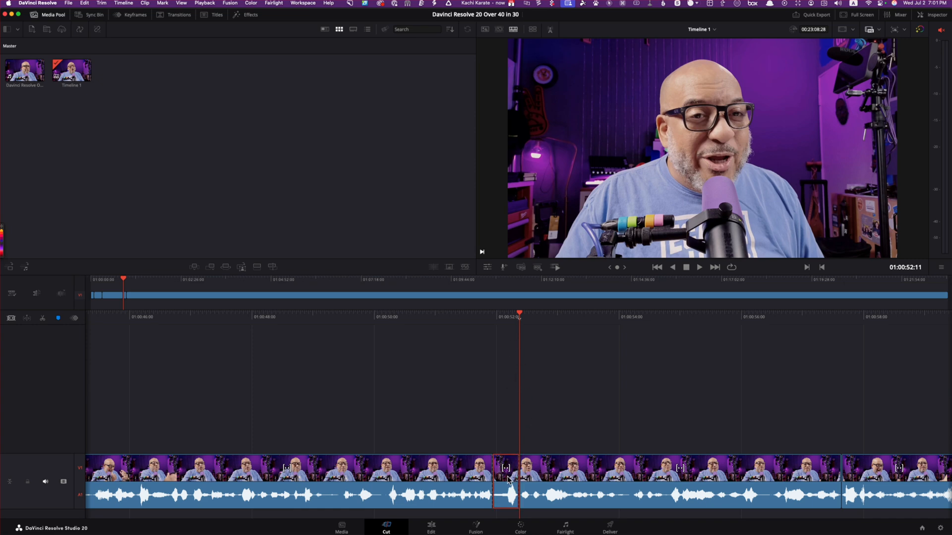
key("super+z")
- Roll the edit point just before the playhead to 01:00:52:11, and scrub back to 01:00:51:18
left_click(520, 313)
left_click(511, 315)
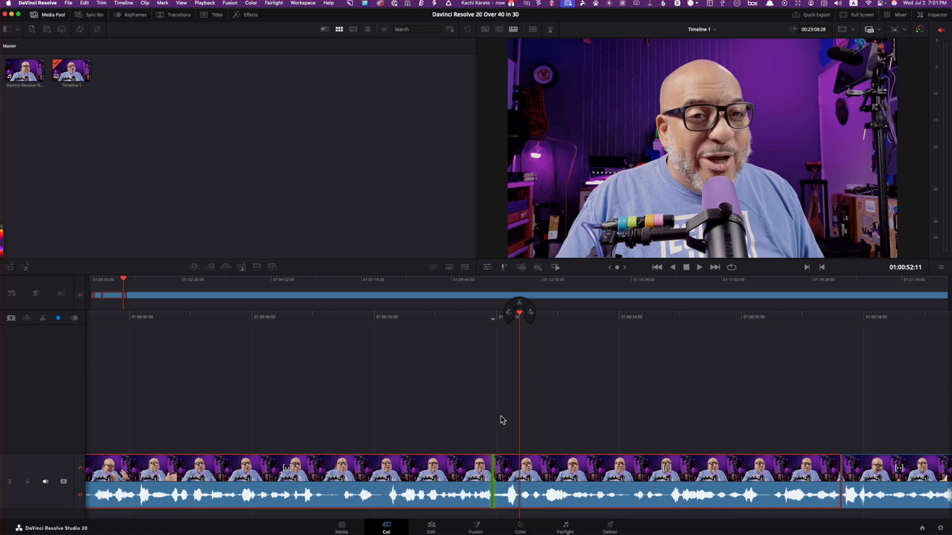
left_click_drag(493, 472, 525, 479)
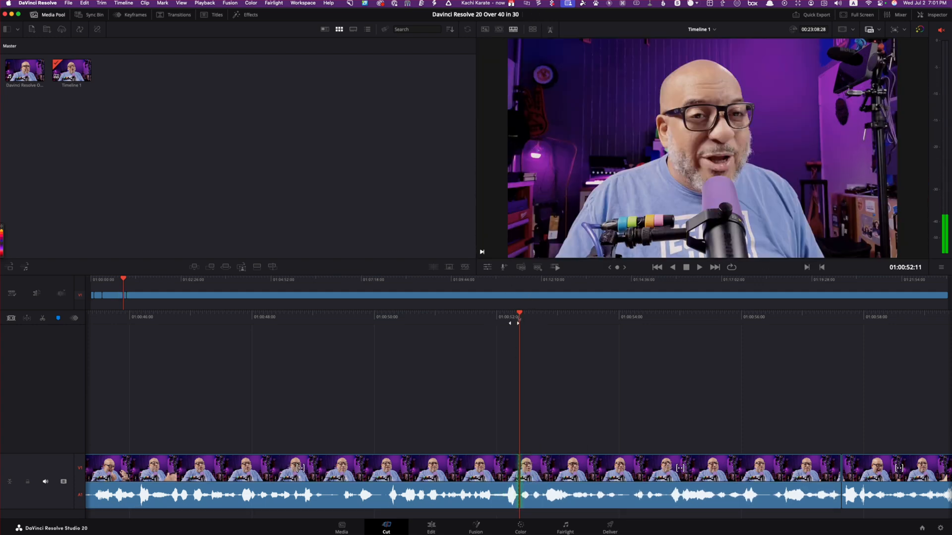
left_click_drag(525, 313, 561, 318)
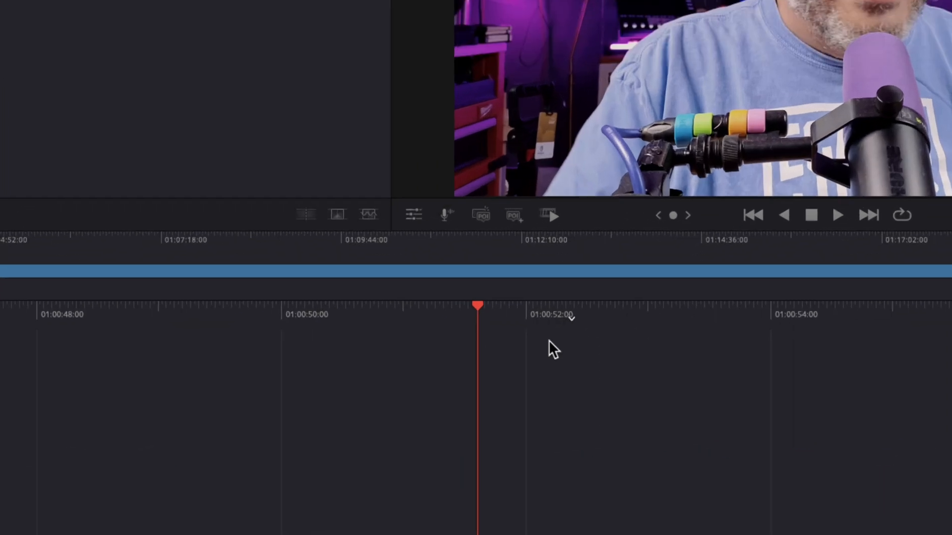
left_click_drag(576, 319, 568, 319)
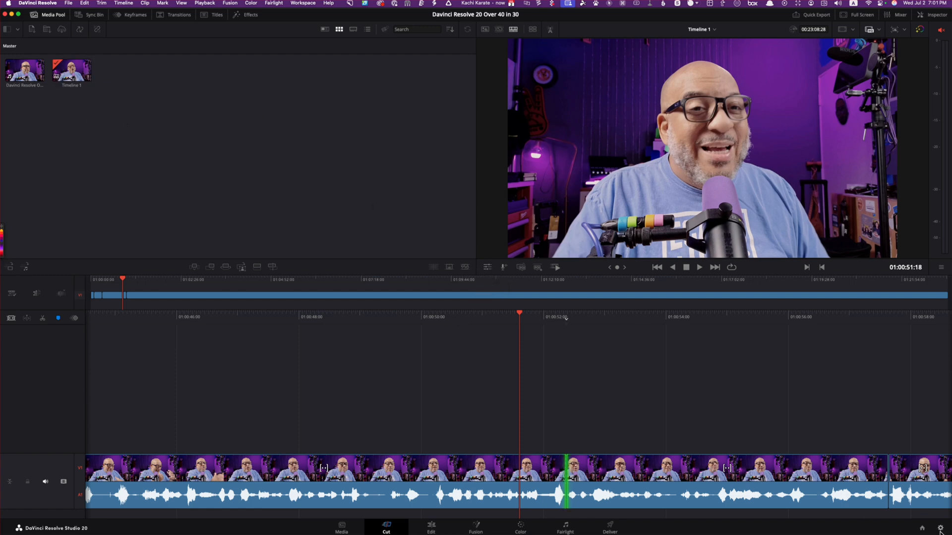
- Open the project DR Over 40 in 30 and select the tape reel and blowing clips in its Objects bin
left_click(923, 528)
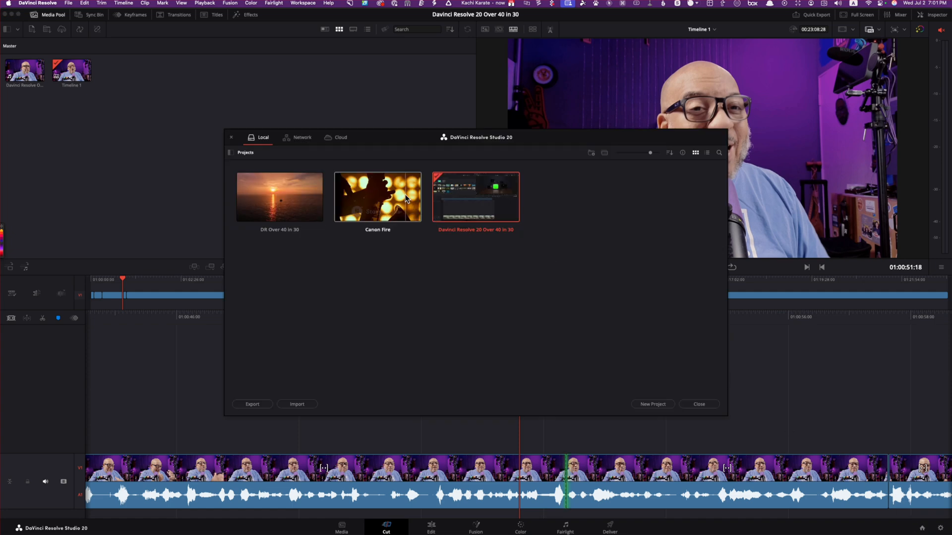
double_click(274, 197)
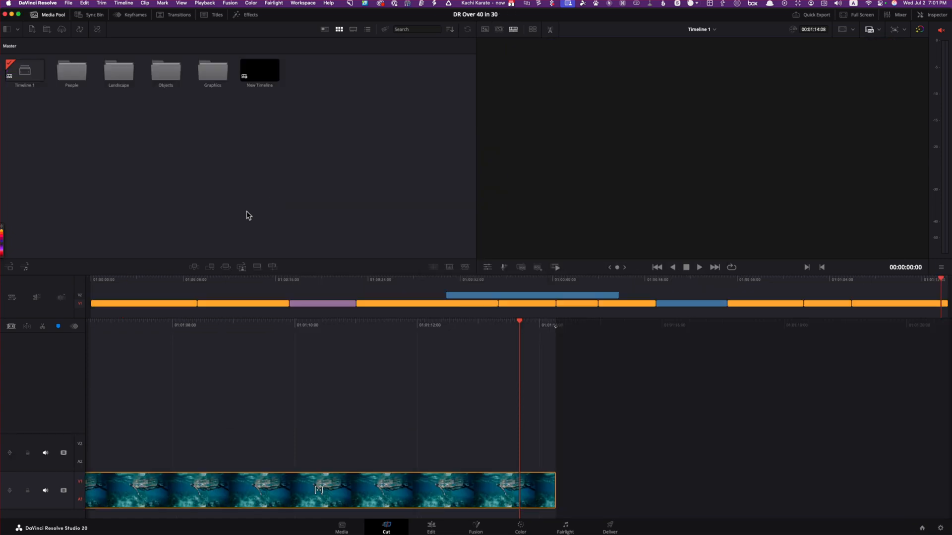
double_click(167, 79)
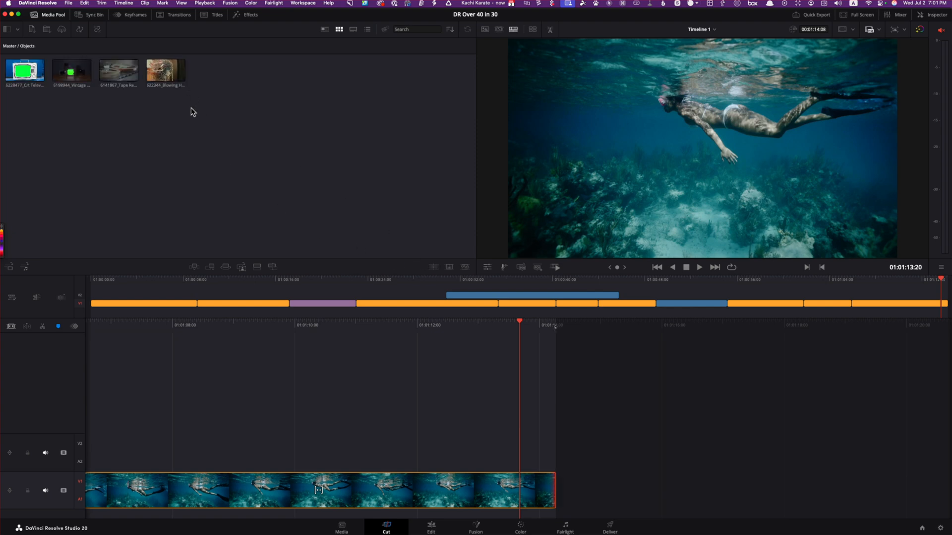
left_click_drag(221, 108, 119, 74)
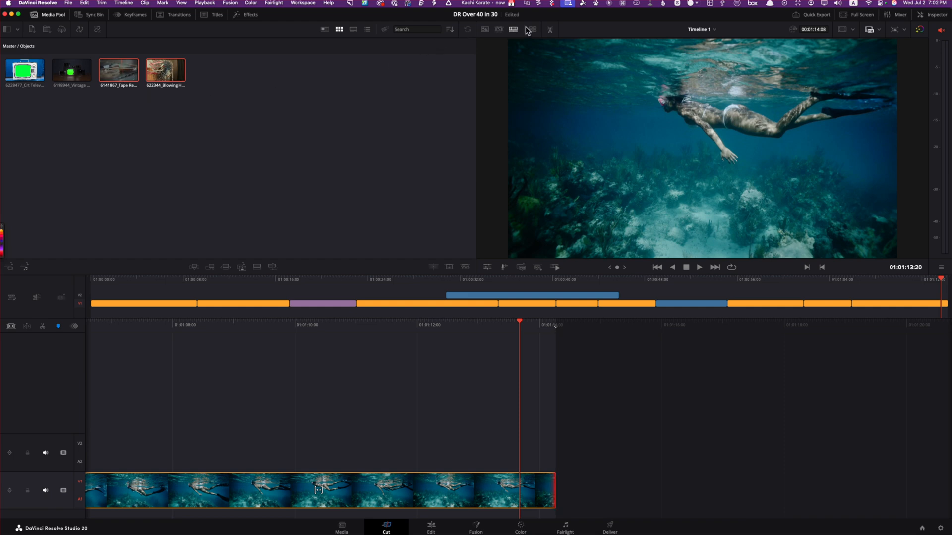
- View the Objects clips as a source tape and set an in point at 00:00:22:15 on the tape reel clip
left_click(499, 30)
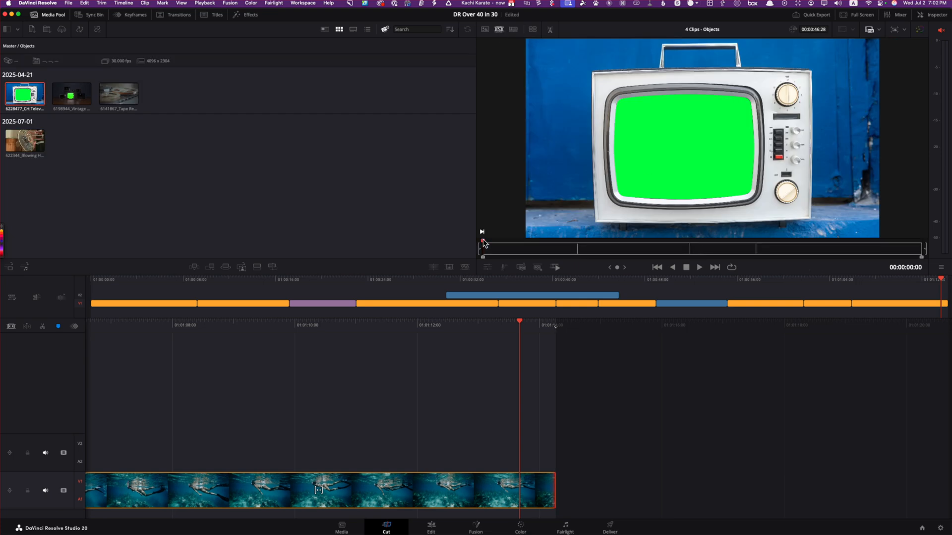
left_click_drag(483, 243, 694, 259)
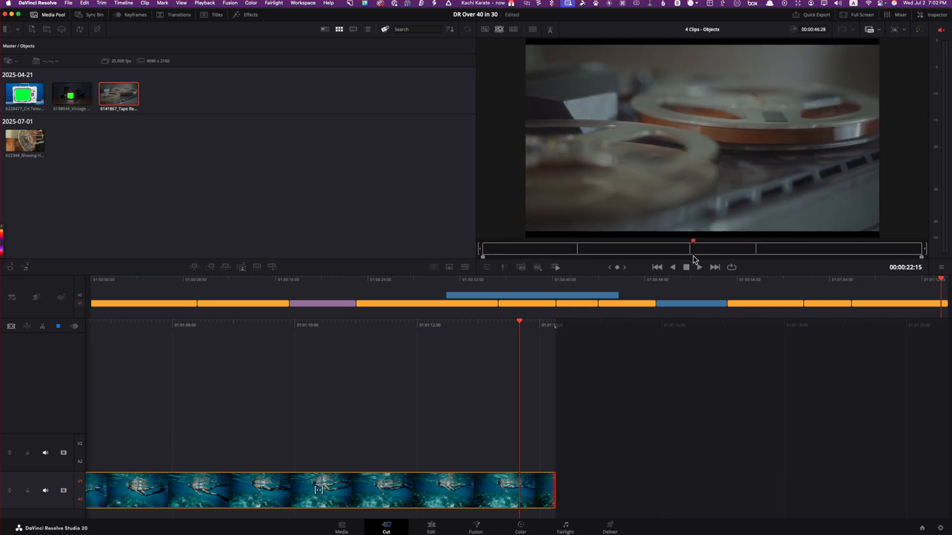
key("i")
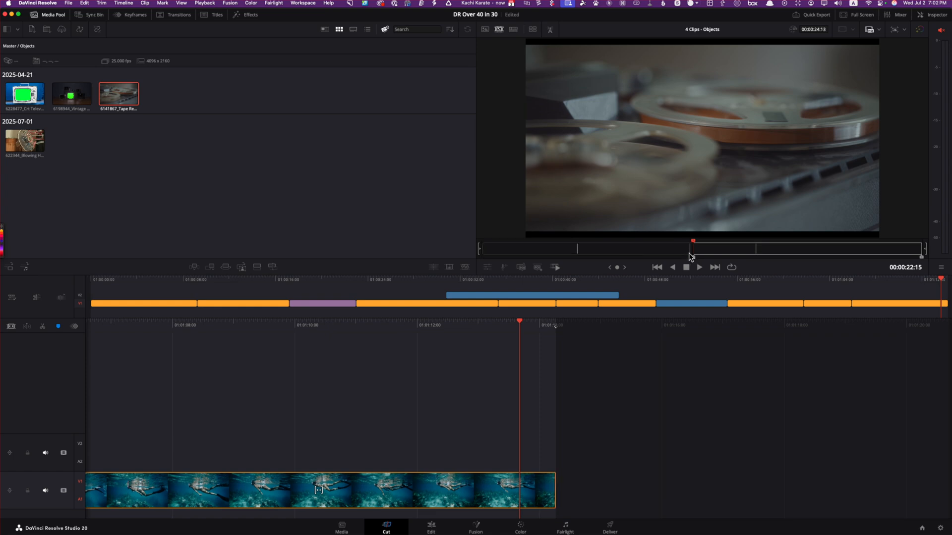
- Set the source tape's out point at 00:00:45:02 on the fan clip and place the marked range in the timeline at 01:00:48:29
left_click_drag(694, 243, 916, 253)
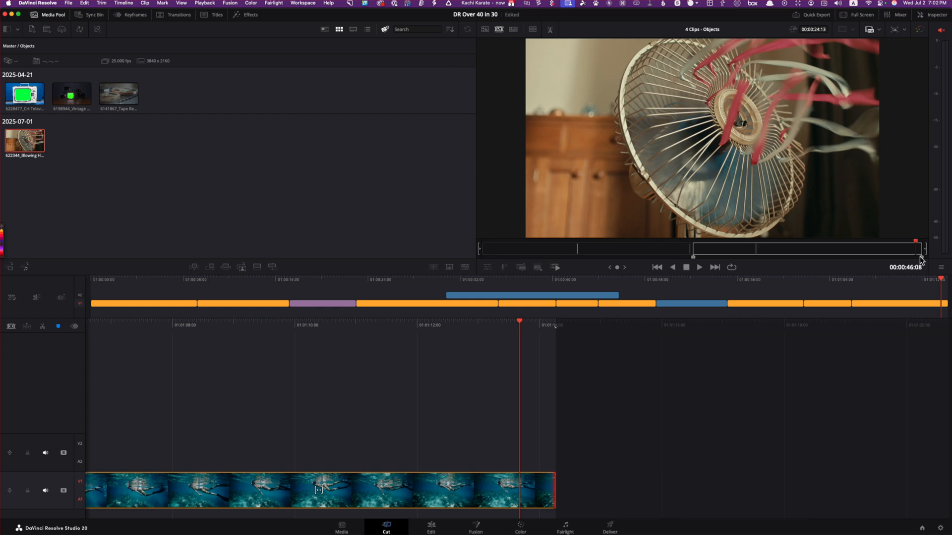
left_click_drag(921, 259, 906, 261)
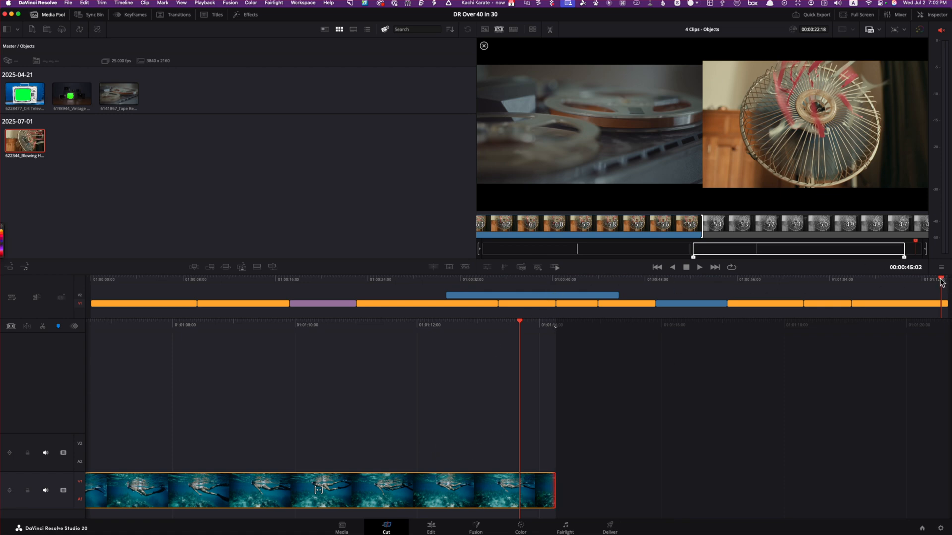
left_click_drag(942, 281, 654, 308)
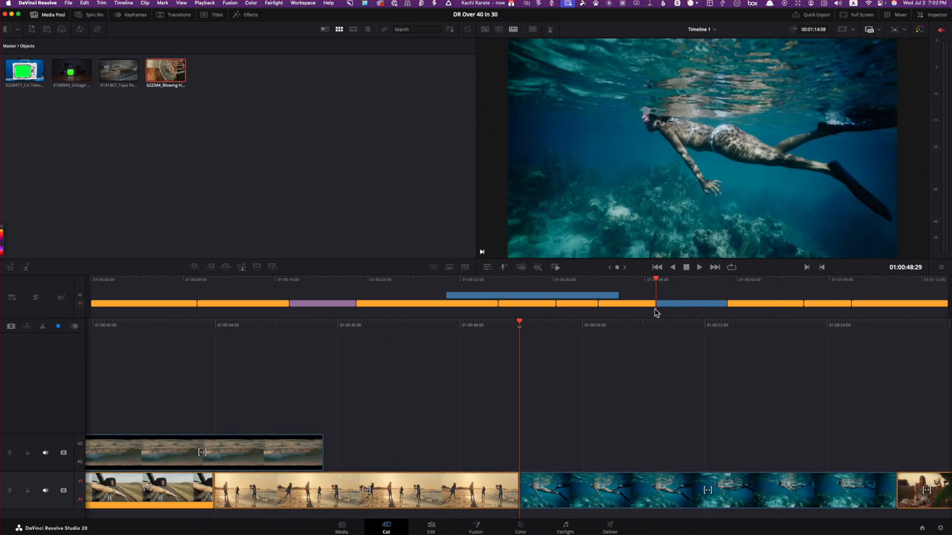
left_click(519, 486)
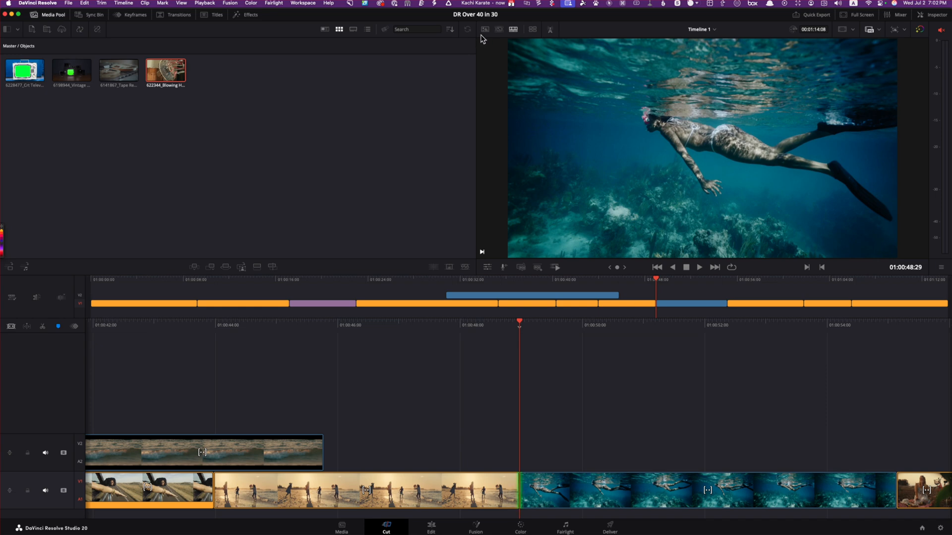
left_click(499, 29)
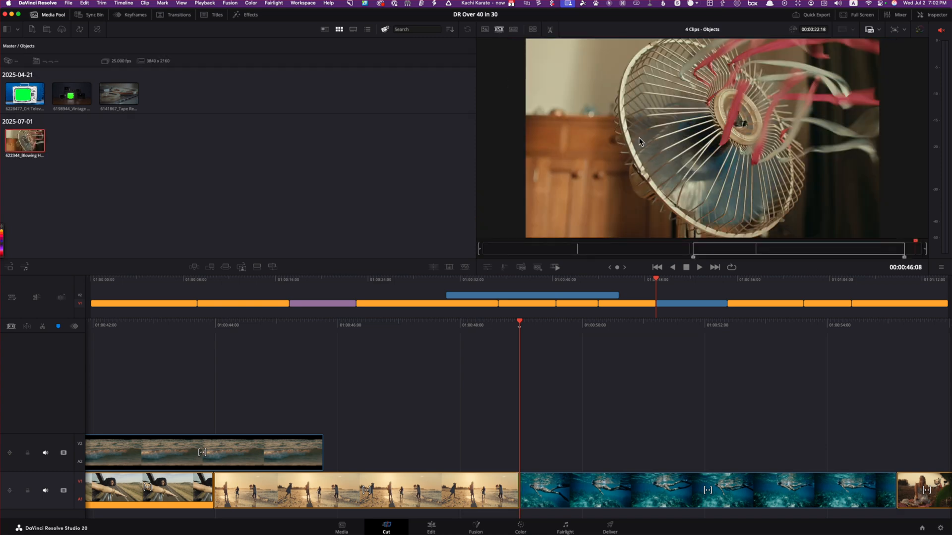
left_click_drag(720, 152, 520, 486)
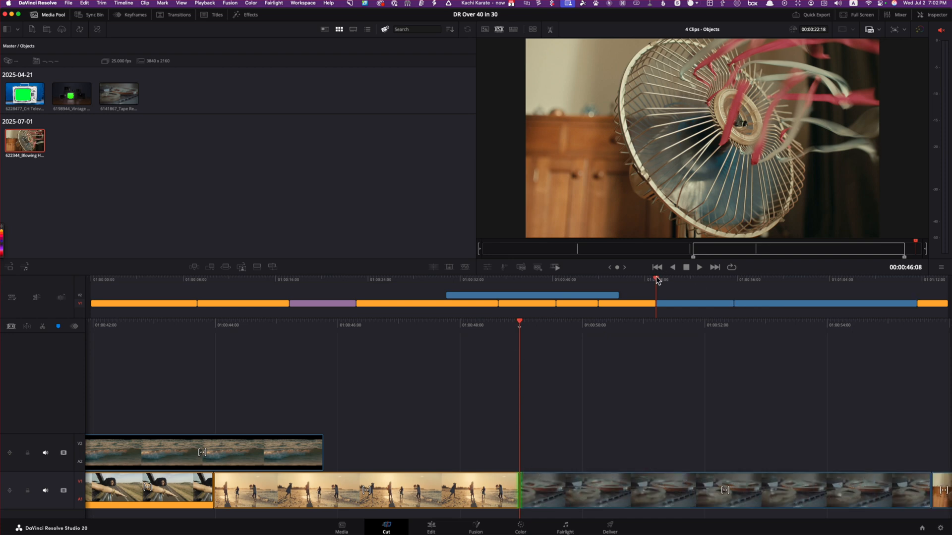
- Add a close-up of the basketball clip on the track above it, starting at 01:00:24:27
left_click_drag(657, 281, 334, 303)
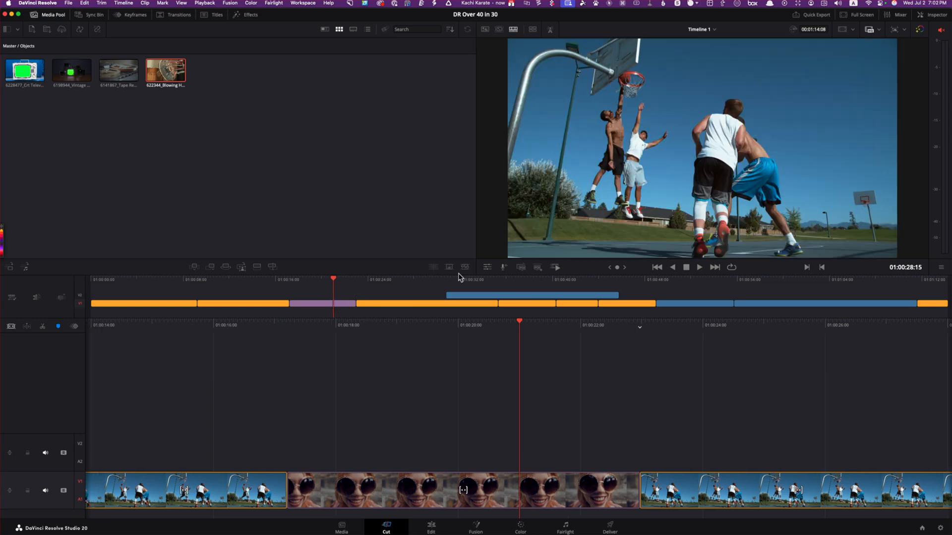
left_click(499, 29)
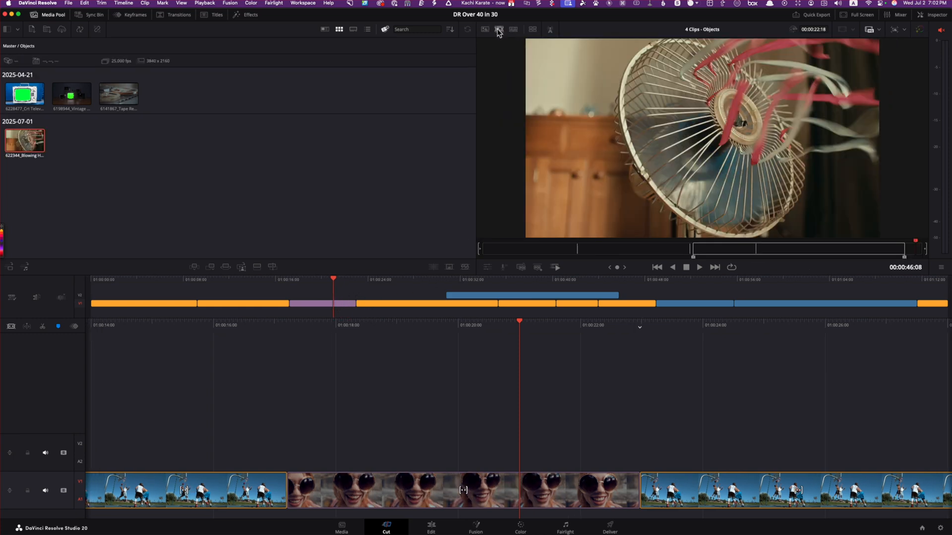
key("v")
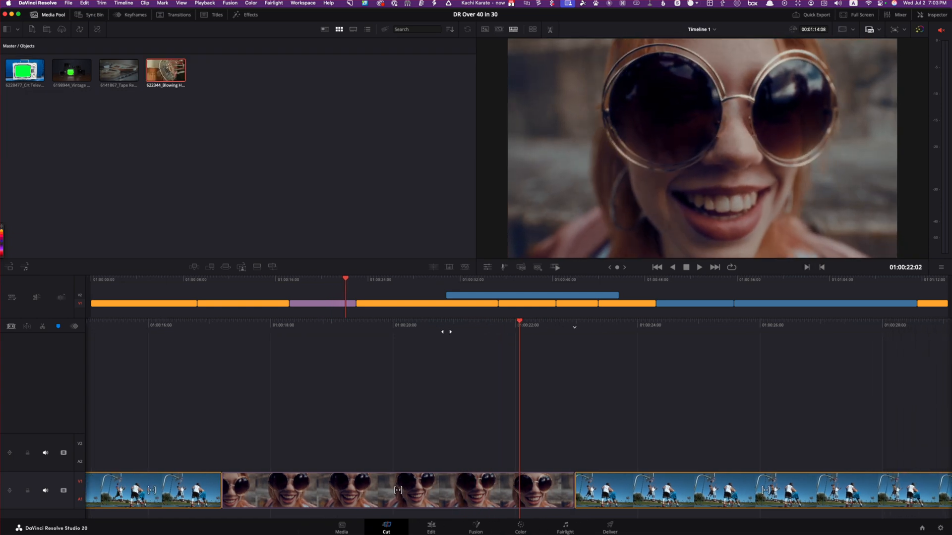
left_click_drag(247, 352, 282, 355)
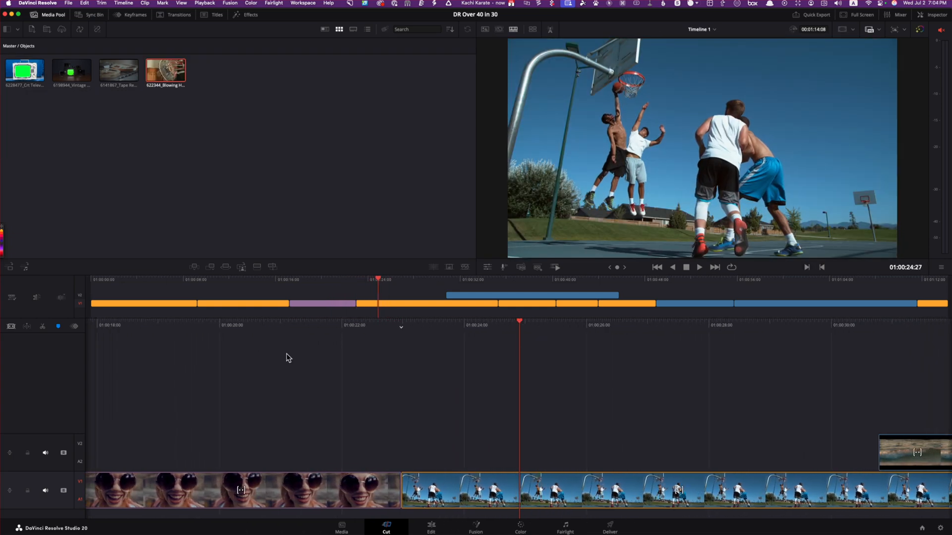
key("v")
key("v")
left_click(241, 269)
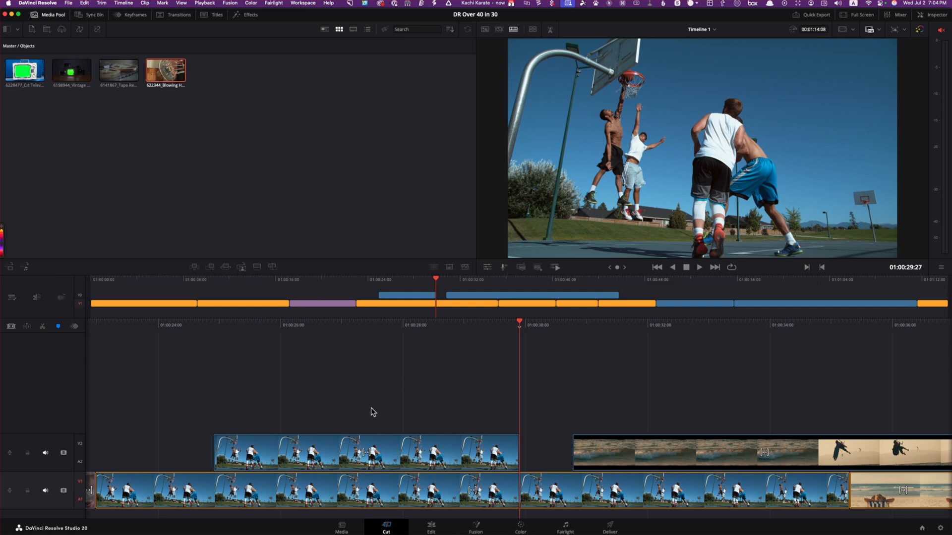
- Reframe the basketball close-up with zoom 1.520, position X 951, position Y -214 and anchor point X -2
left_click_drag(514, 326, 729, 342)
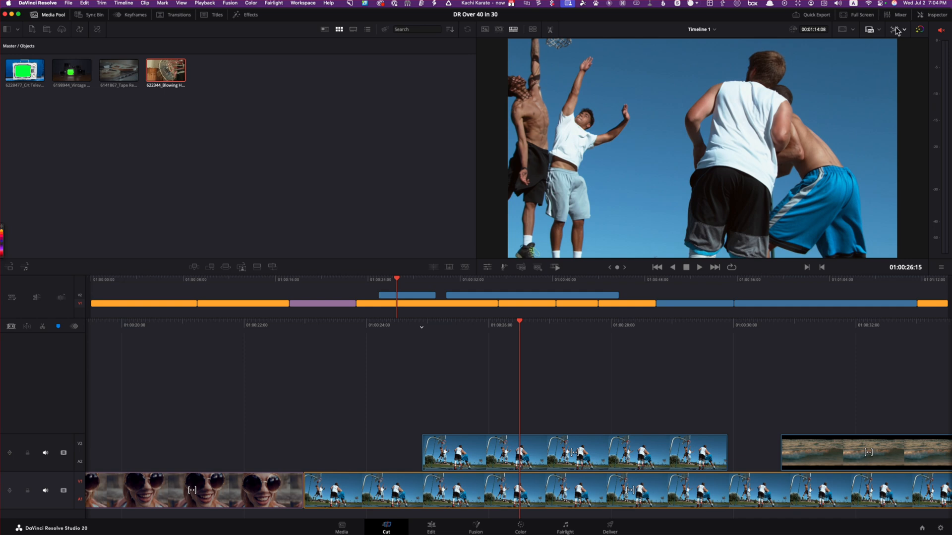
left_click(936, 16)
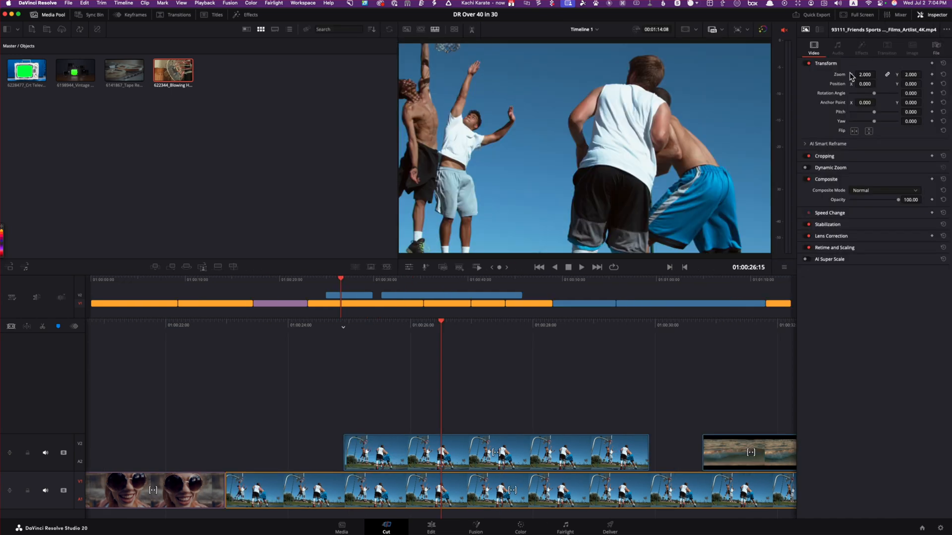
left_click_drag(865, 74, 907, 83)
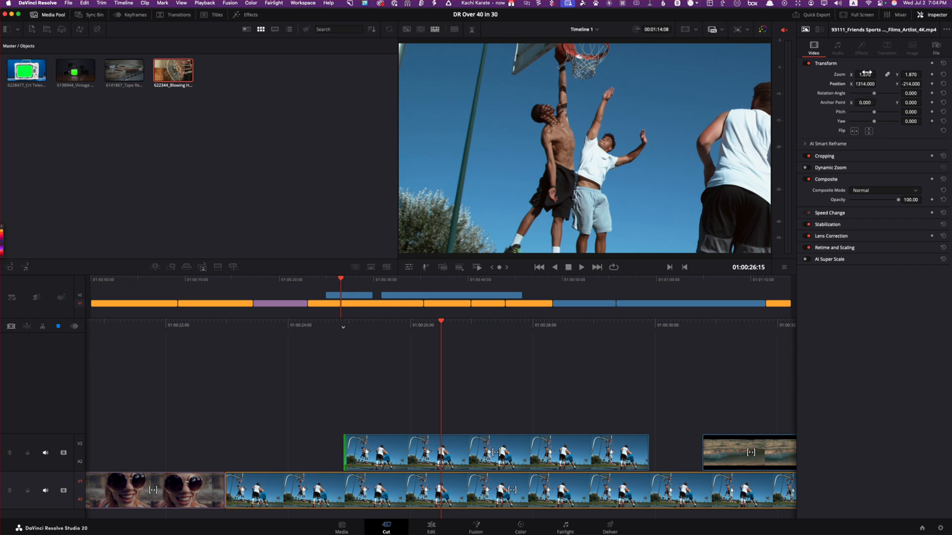
left_click_drag(866, 73, 928, 73)
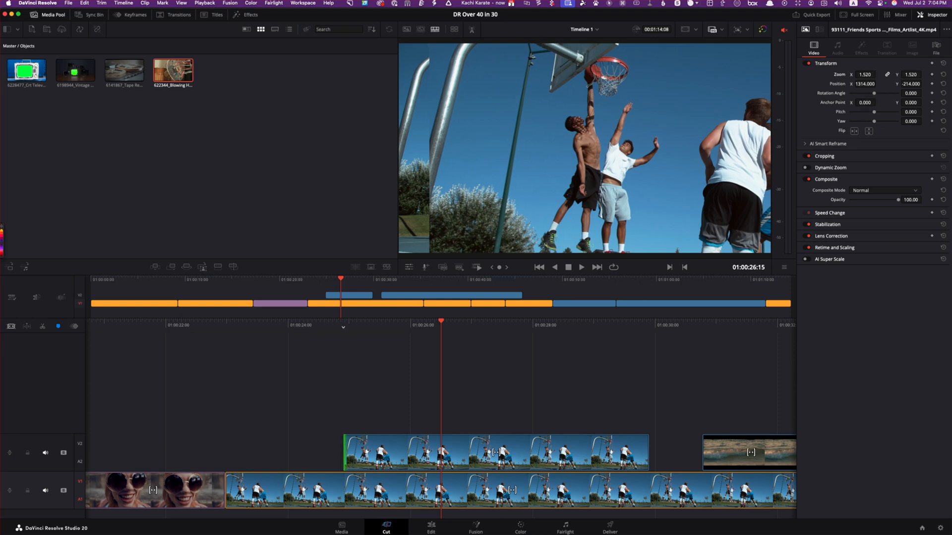
mouse_move(865, 103)
left_mouse_down()
mouse_move(878, 84)
mouse_move(868, 84)
left_mouse_up()
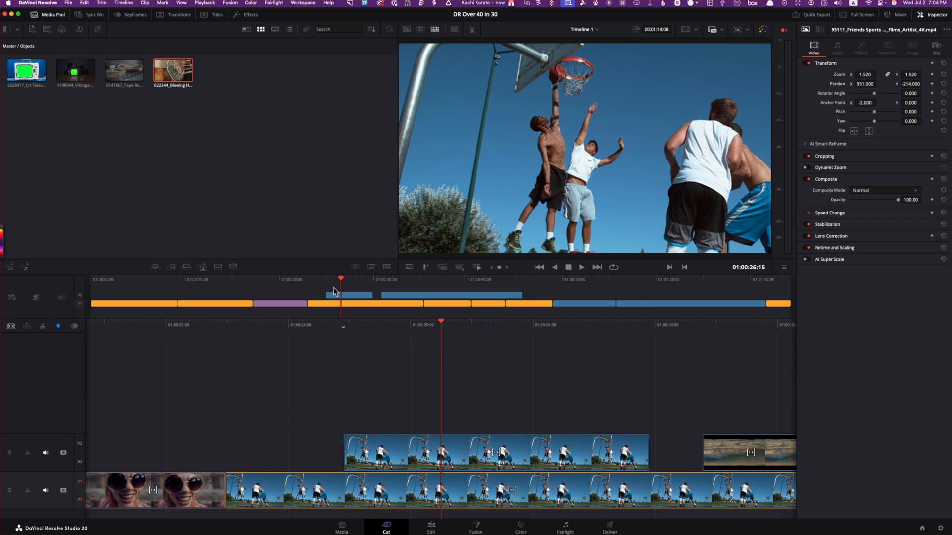
- Play the timeline from before the basketball close-up to 01:00:30:14 to review the reframing
left_click_drag(343, 281, 321, 286)
key("space")
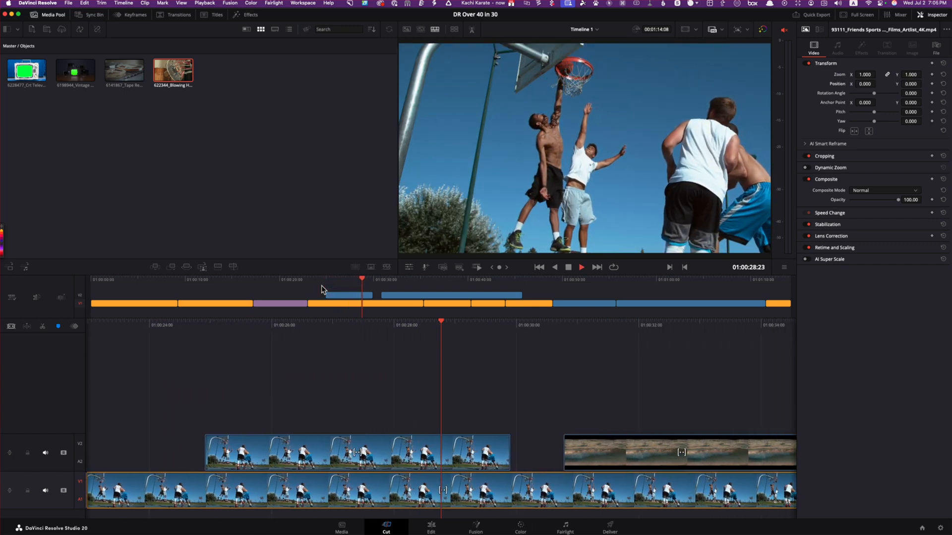
key("space")
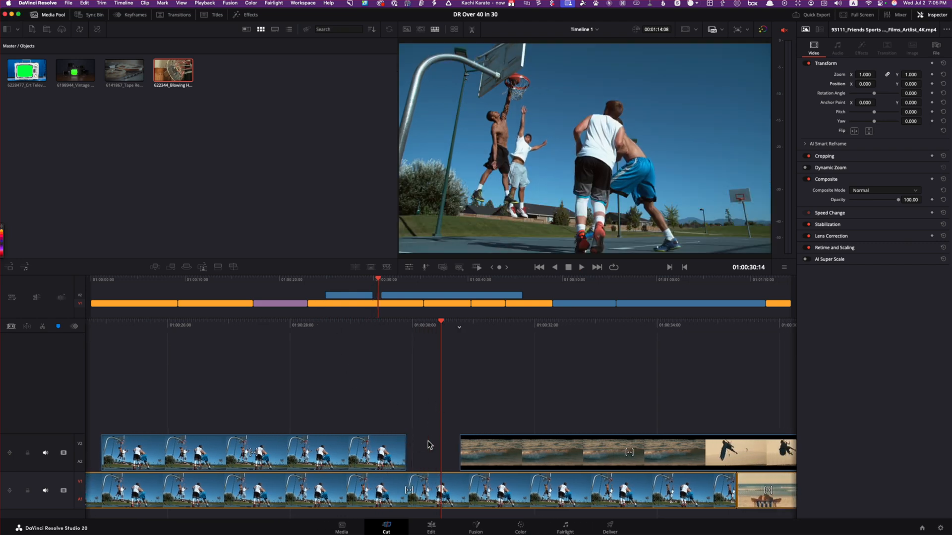
- Extend the close-up's end to 01:00:31:16, trim its start to about 01:00:27:15, and play back the cut into the kiteboarding clip
left_click_drag(402, 447, 506, 448)
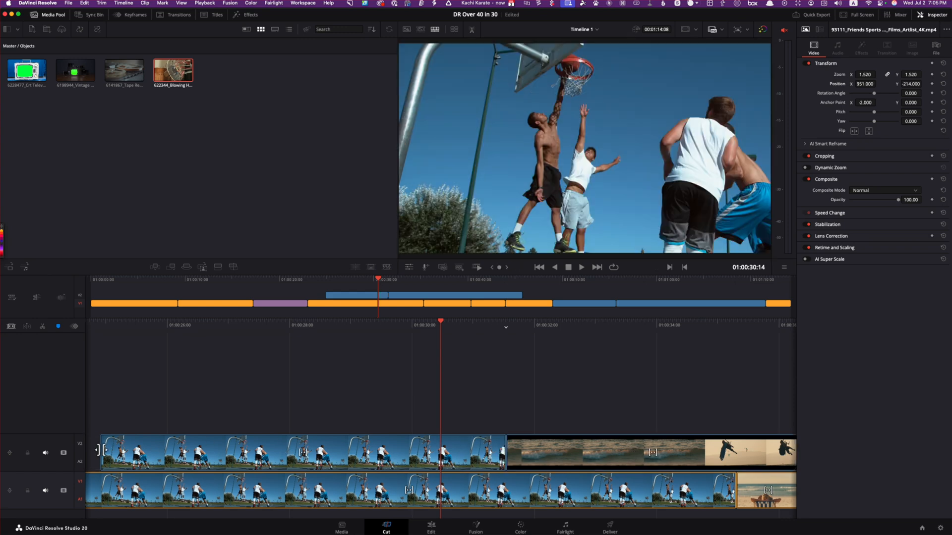
left_click_drag(102, 449, 262, 448)
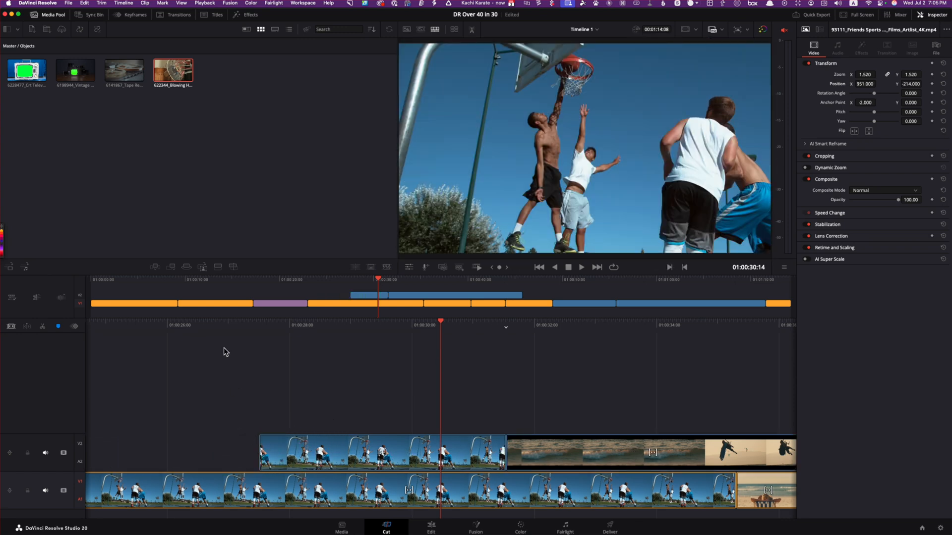
left_click_drag(231, 321, 436, 328)
key("space")
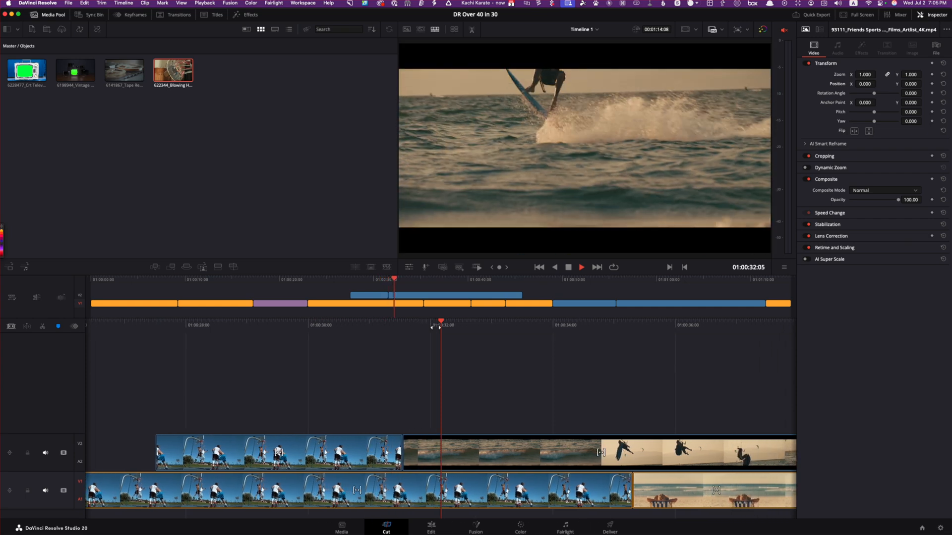
key("space")
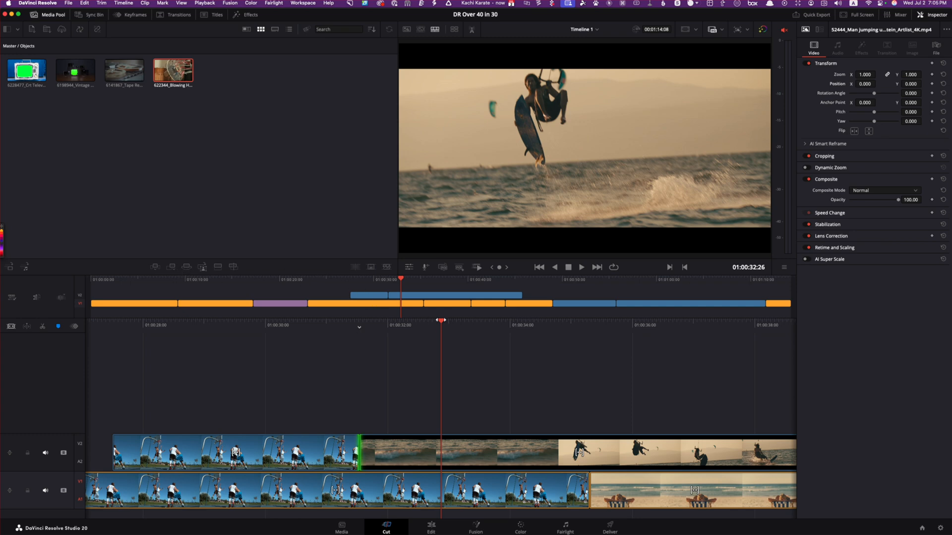
- Return the playhead to 01:00:31:16, open the CRT television clip as source and mark a range of 8:02 starting at 00:00:01:01
left_click_drag(441, 320, 522, 343)
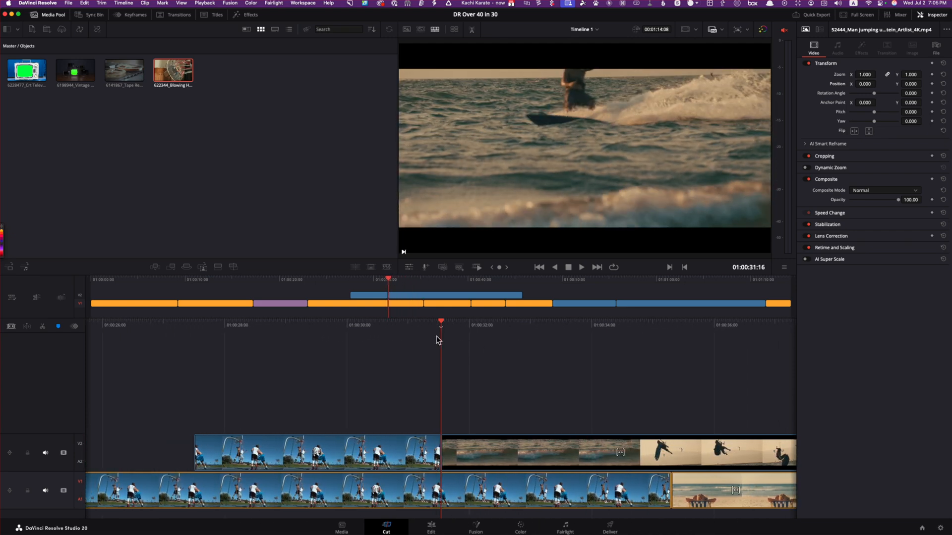
left_click(31, 76)
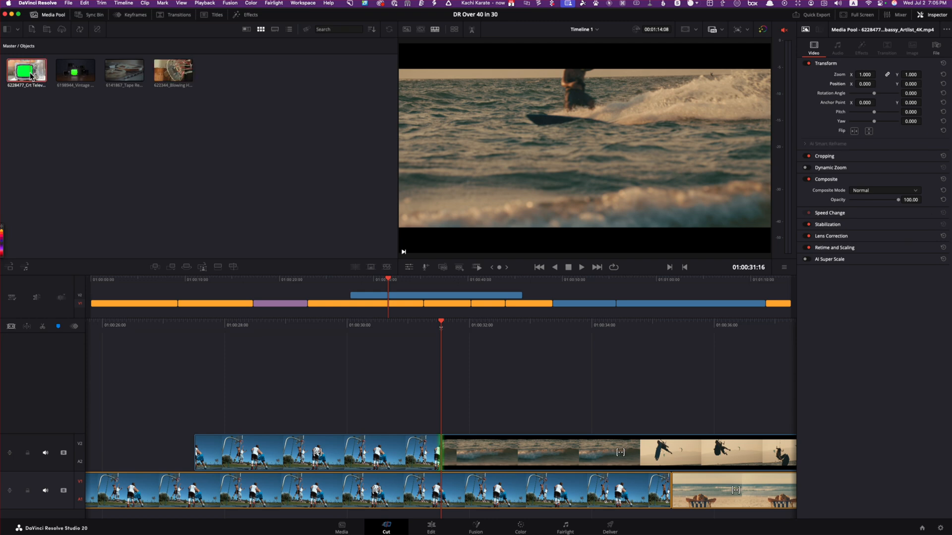
double_click(31, 75)
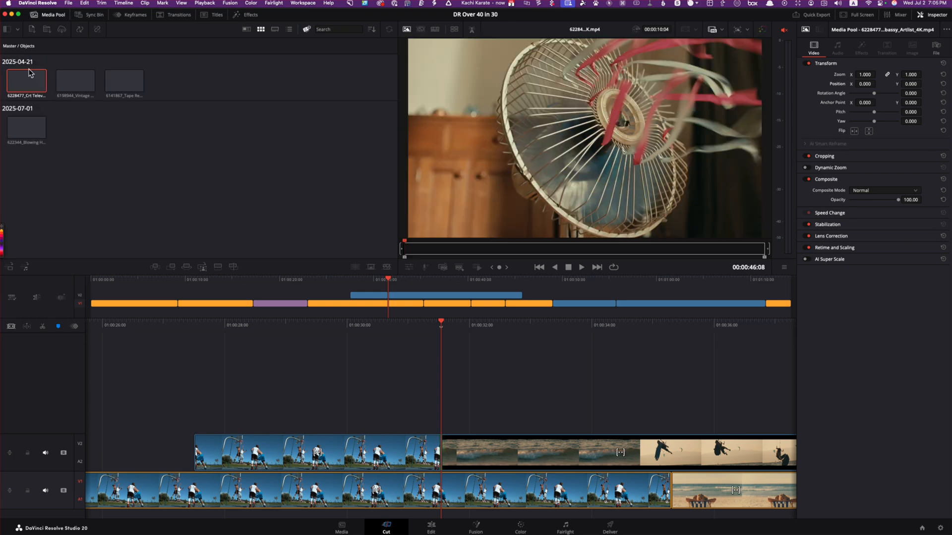
left_click_drag(405, 244, 452, 245)
left_click_drag(765, 258, 729, 259)
left_click_drag(404, 258, 438, 257)
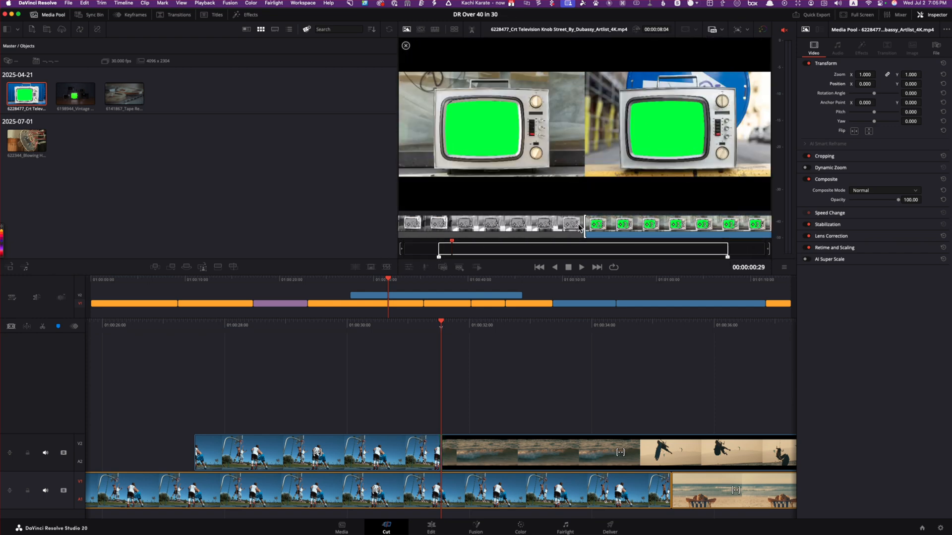
left_click_drag(439, 259, 443, 259)
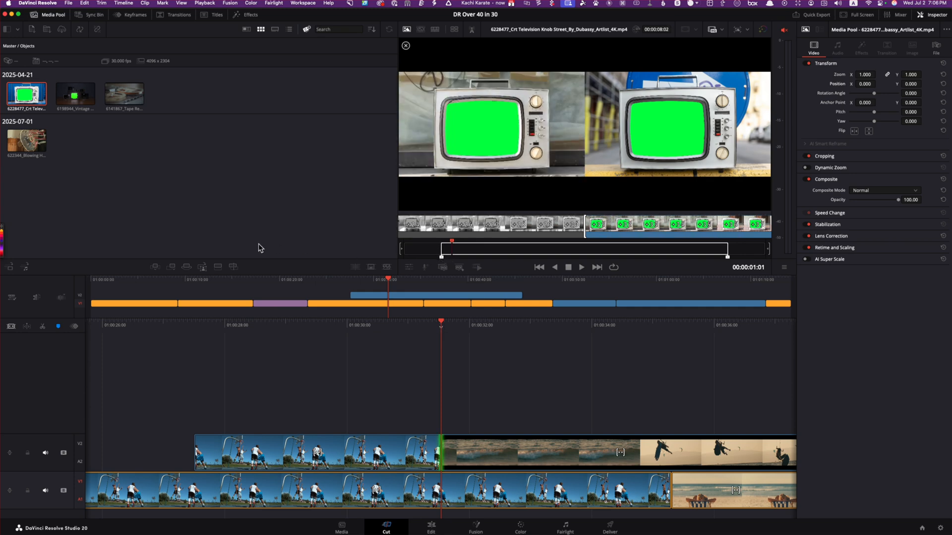
- Smart-insert the marked television range at the nearest edit point, and undo the insertion
left_click(155, 268)
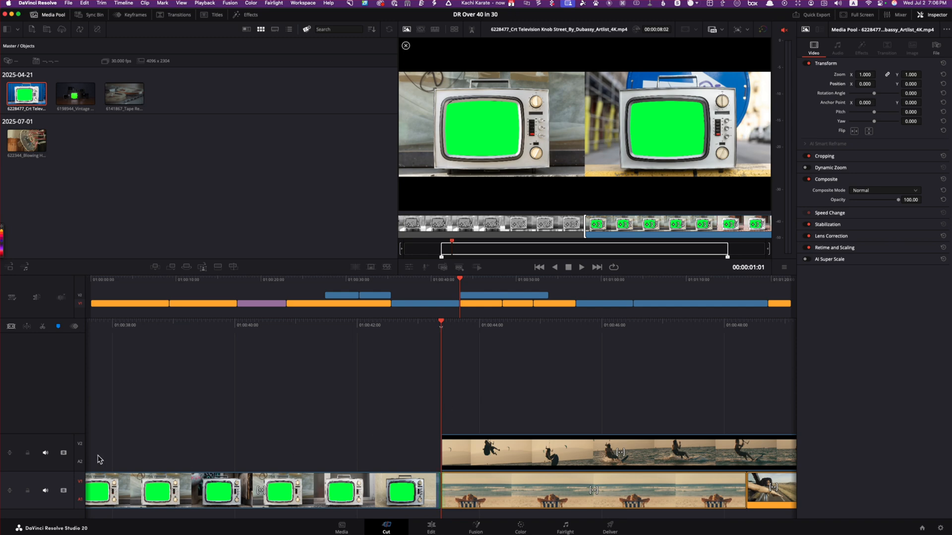
key("super+z")
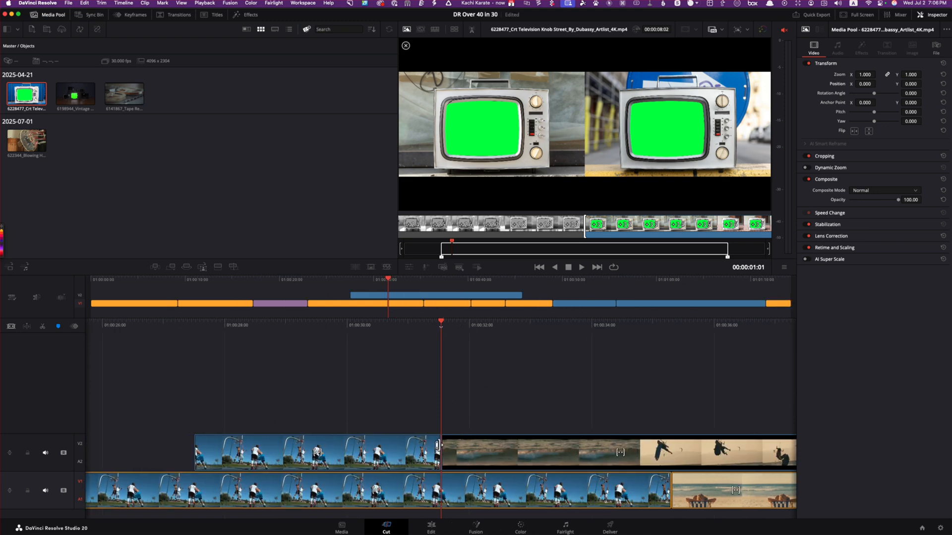
- Place the marked television range on the upper track just before 01:00:31:16, over the end of the basketball close-up
left_click_drag(513, 134, 435, 440)
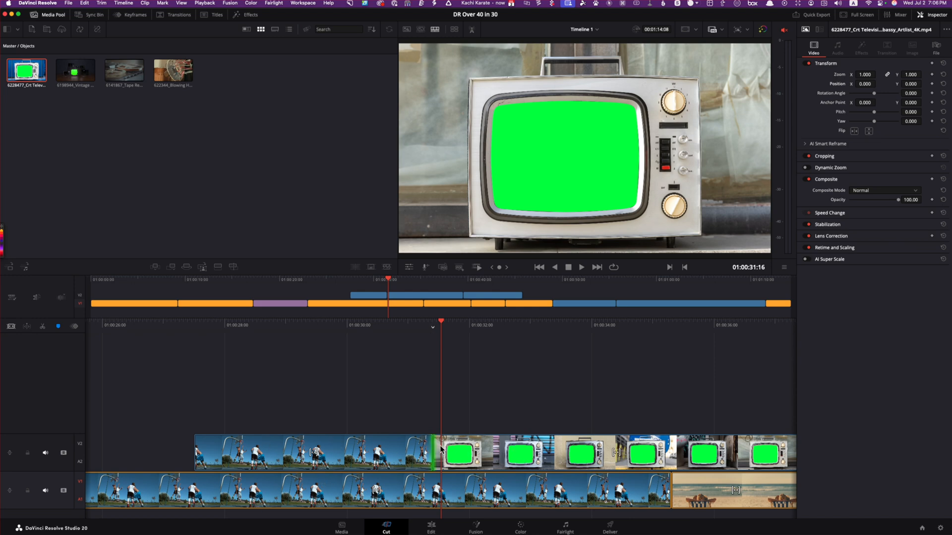
mouse_move(432, 449)
left_mouse_down()
mouse_move(513, 450)
mouse_move(389, 450)
mouse_move(505, 450)
mouse_move(407, 450)
mouse_move(435, 449)
left_mouse_up()
- Check the timeline's ripple option and trim the television clip's start on the upper track to about 01:00:33:14
left_click(12, 299)
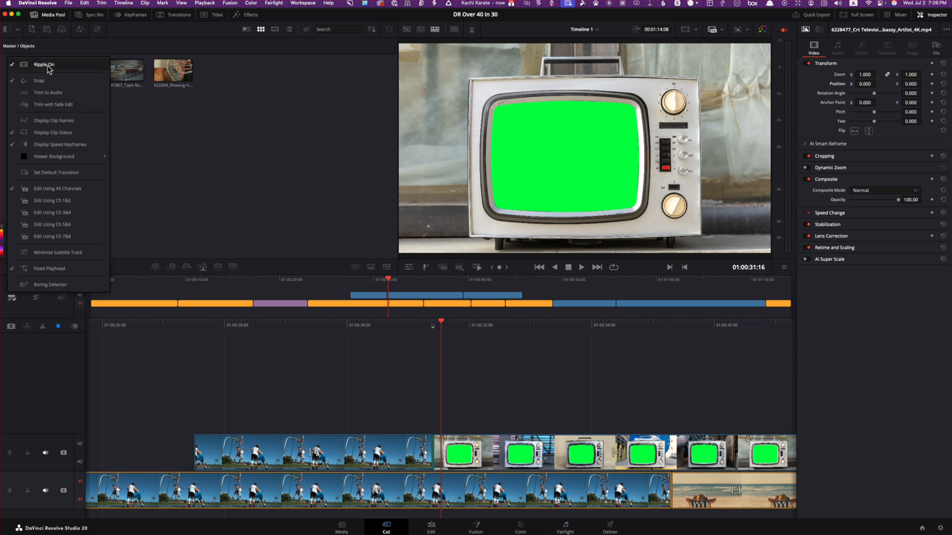
left_click(407, 395)
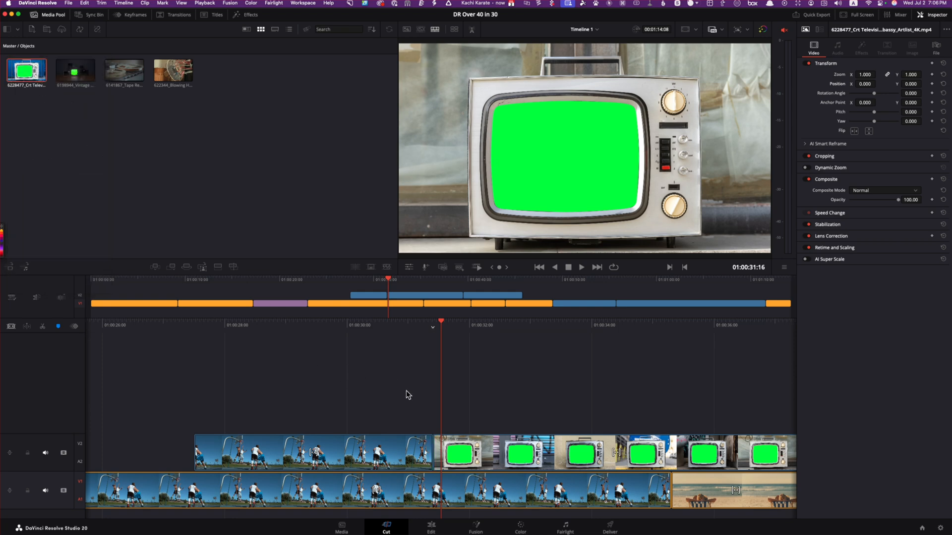
left_click(437, 447)
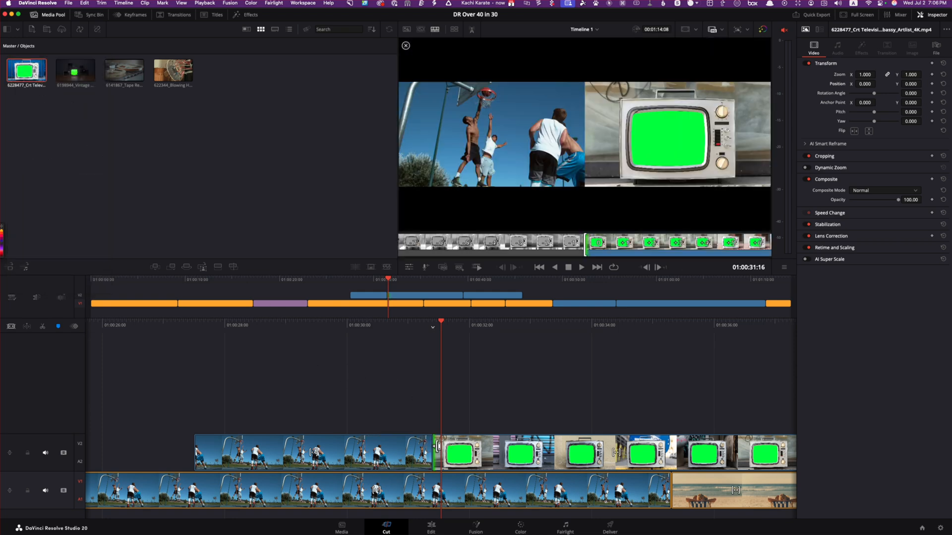
left_click_drag(438, 446, 565, 448)
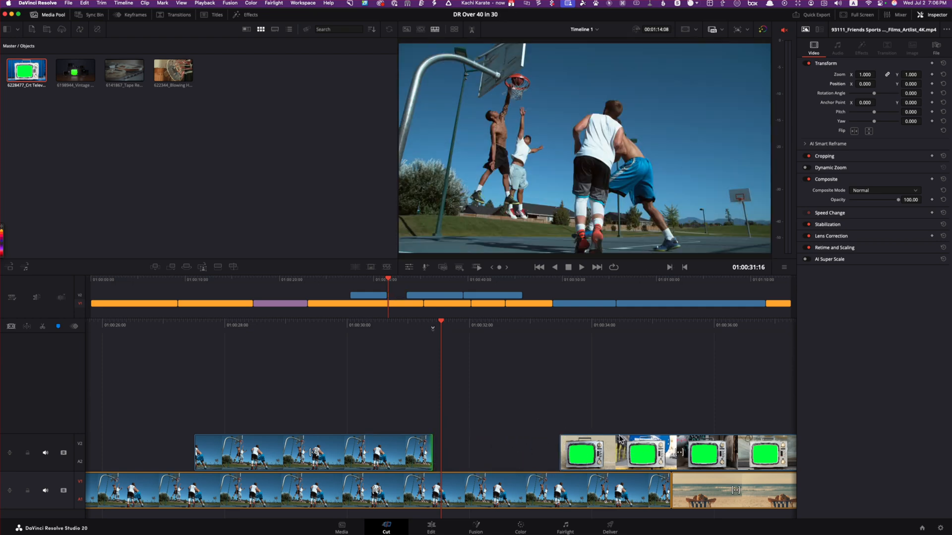
- Select the edit point between the basketball and beach clips on the lower track for trimming
mouse_move(666, 480)
left_mouse_down()
mouse_move(479, 491)
mouse_move(670, 497)
left_mouse_up()
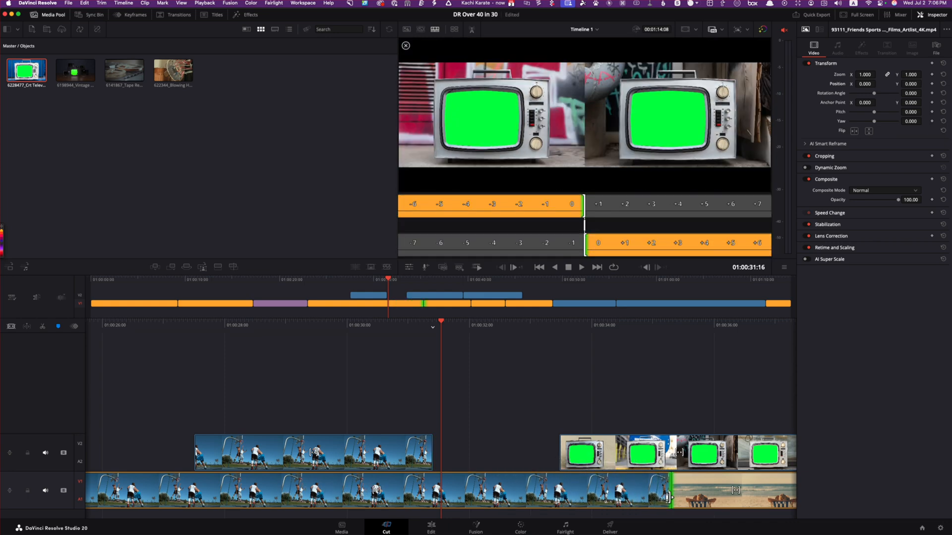